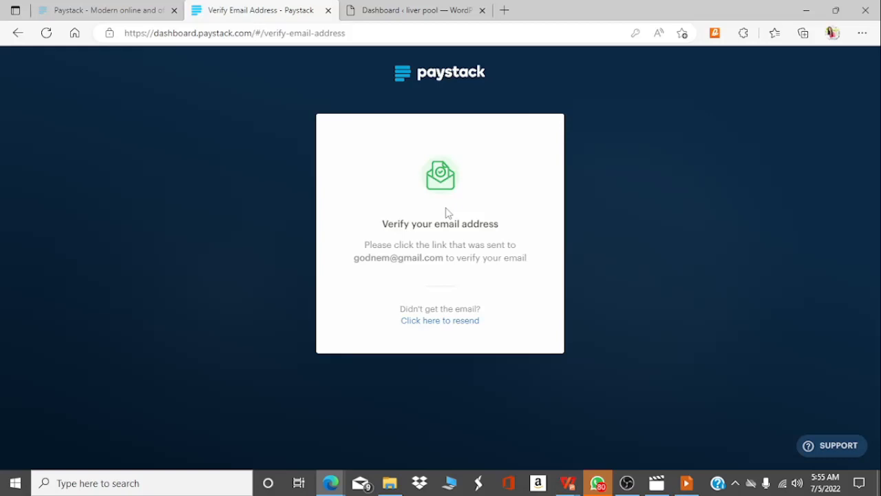
# Step: Reload the email verification page, log in with the prefilled account credentials and dismiss the welcome message
pyautogui.click(46, 33)
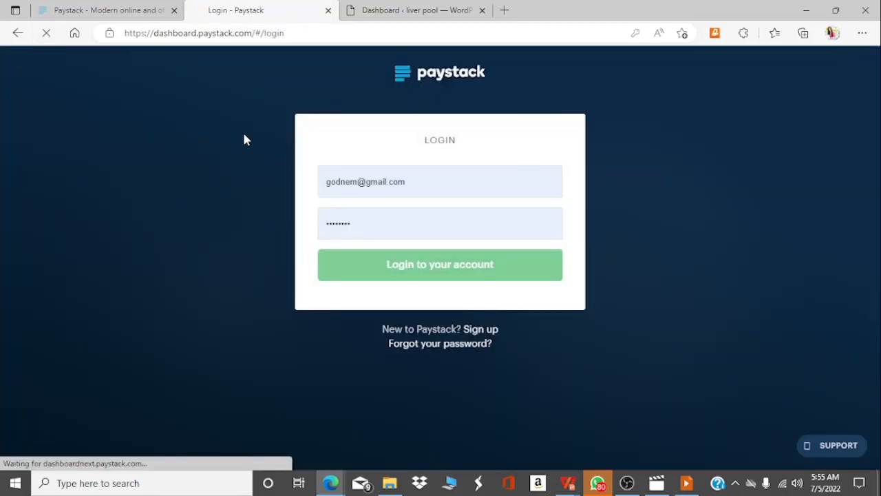
pyautogui.click(422, 264)
pyautogui.click(422, 266)
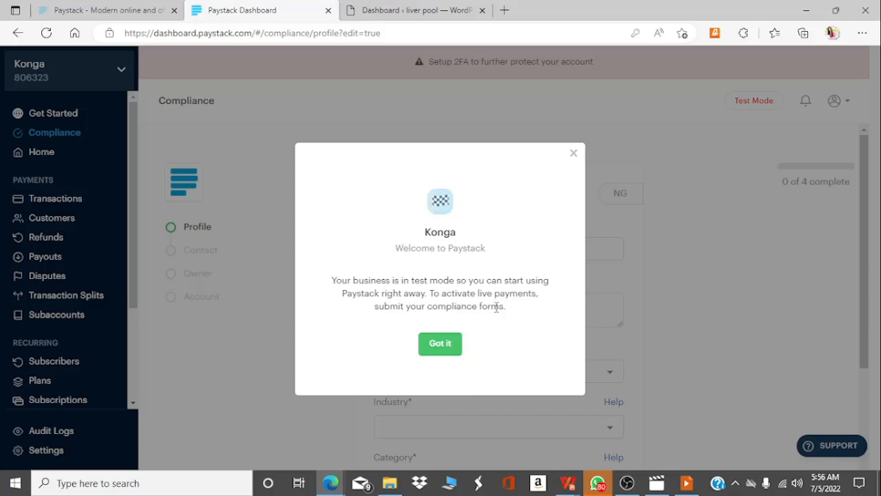
pyautogui.click(441, 350)
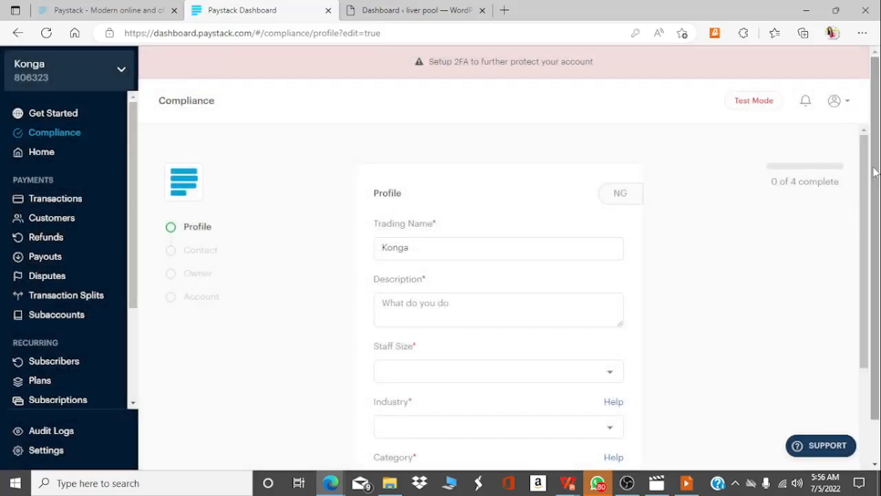
# Step: Fill in the profile description with "We are selling fashion, we are selling shoes, Woman bags, etc", correcting the spelling of "fashion"
pyautogui.moveTo(865, 172); pyautogui.dragTo(865, 184)
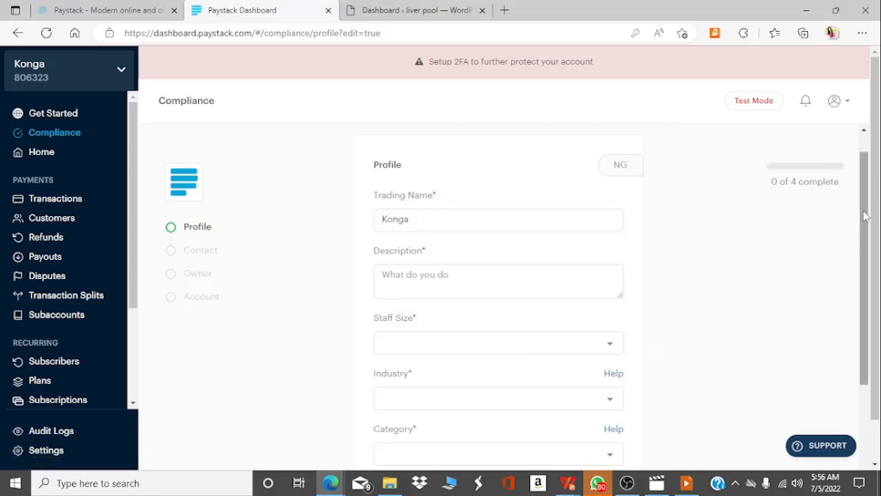
pyautogui.moveTo(866, 216); pyautogui.dragTo(852, 152)
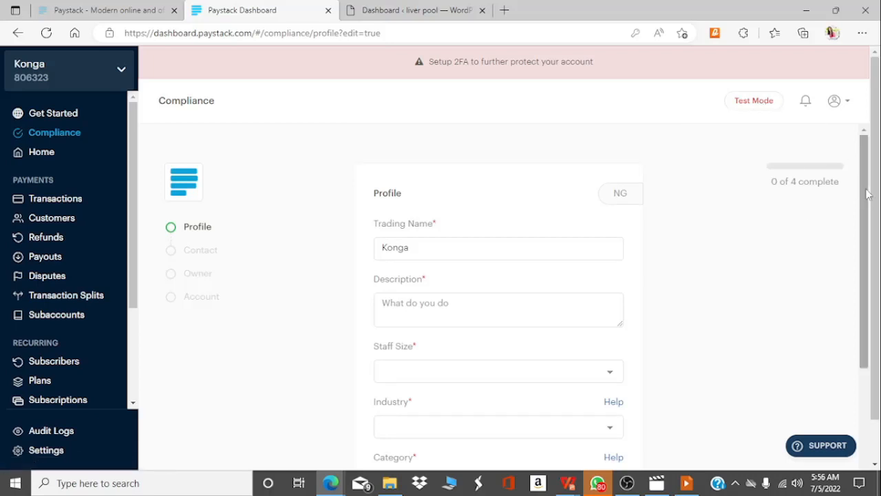
pyautogui.moveTo(867, 194); pyautogui.dragTo(866, 226)
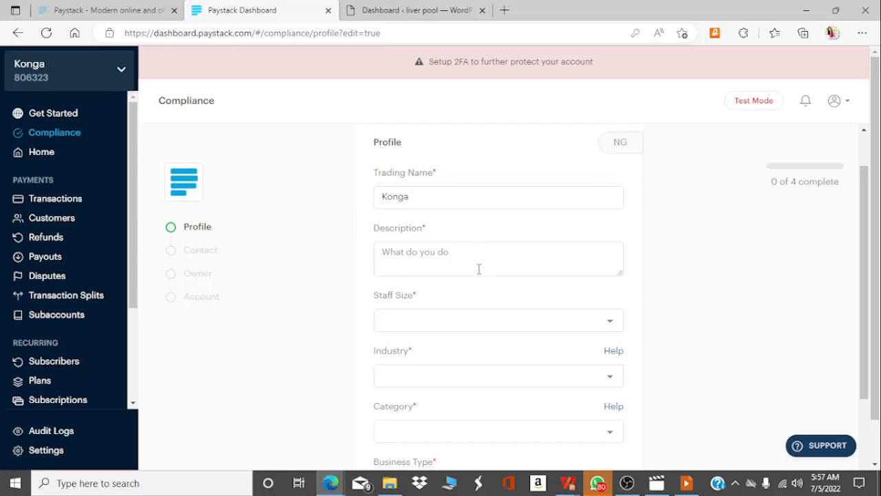
pyautogui.click(457, 256)
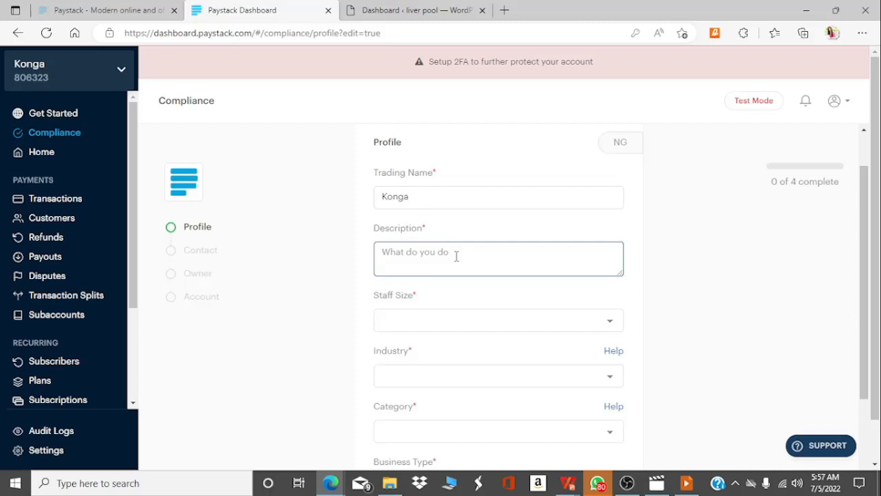
pyautogui.write('We are')
pyautogui.write(' selling')
pyautogui.write(' fash')
pyautogui.write('ion')
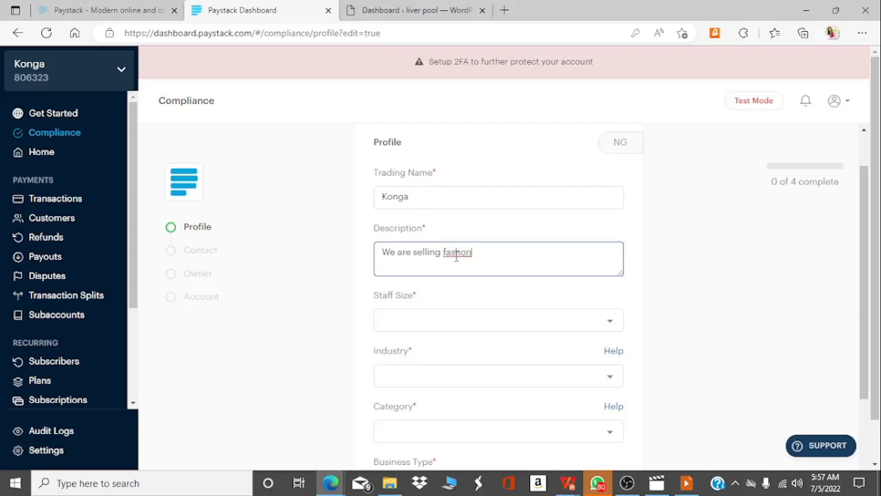
pyautogui.write(', we are selling shoes')
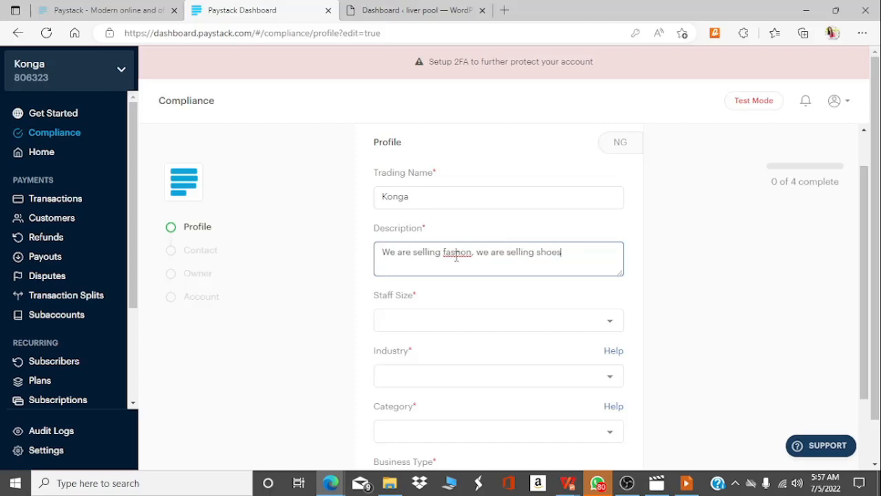
pyautogui.write(', Woman bags, etc')
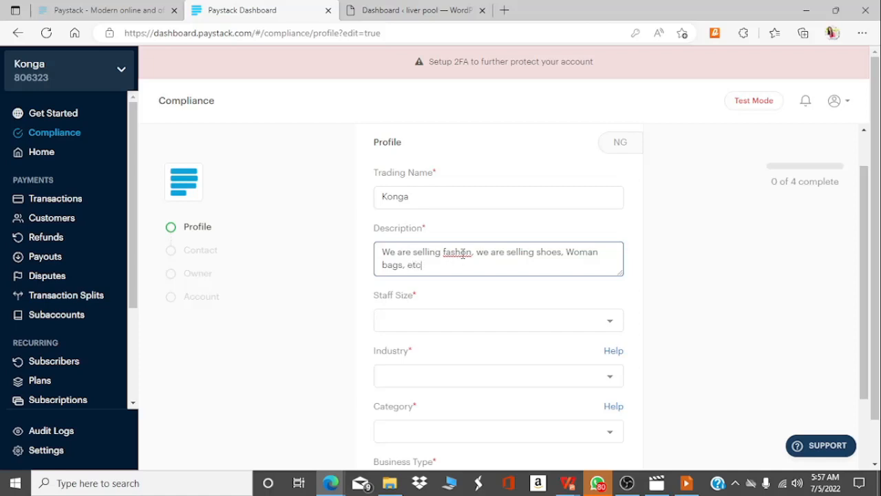
pyautogui.rightClick(462, 254)
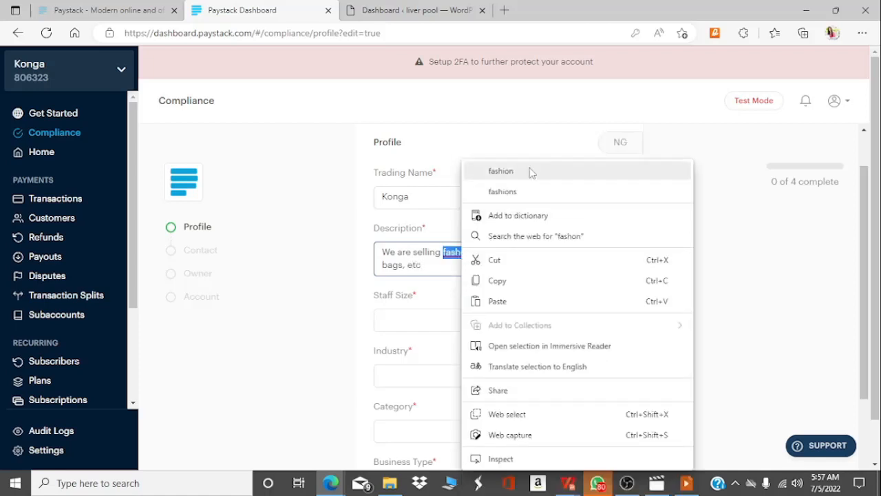
pyautogui.click(531, 172)
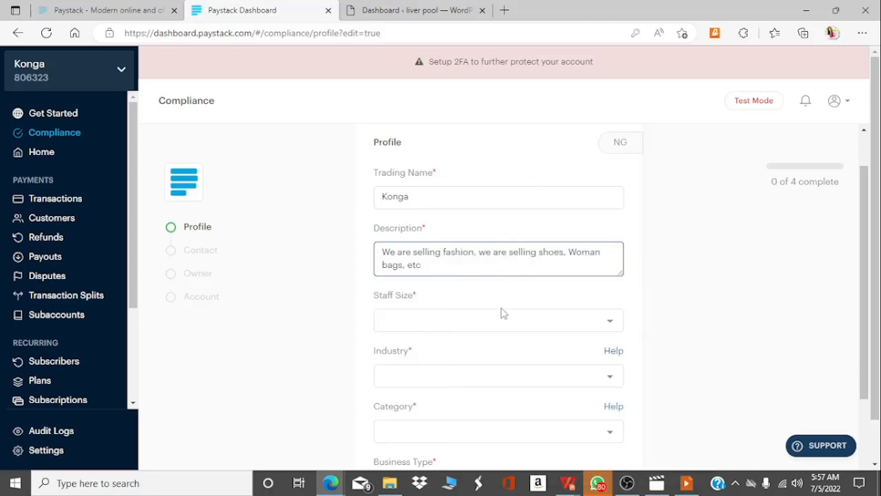
# Step: Set the profile's staff size to 1 - 5 people, industry to Commerce and category to Physical Goods
pyautogui.click(448, 330)
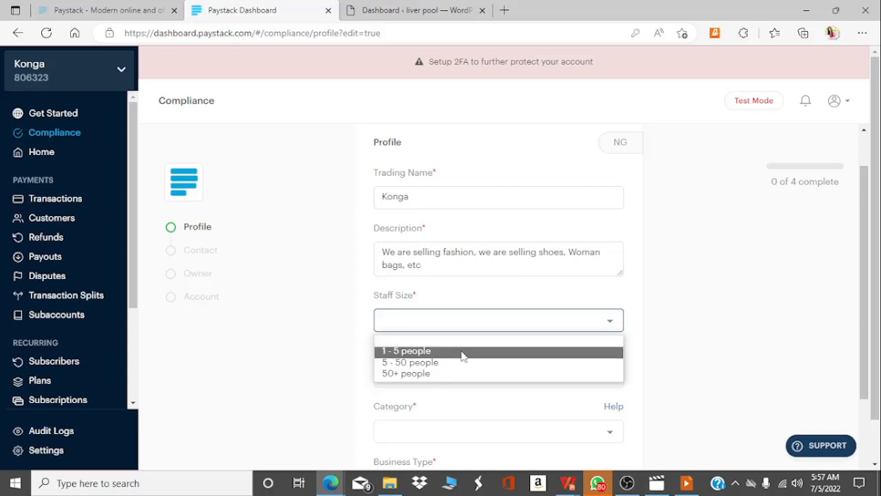
pyautogui.click(462, 356)
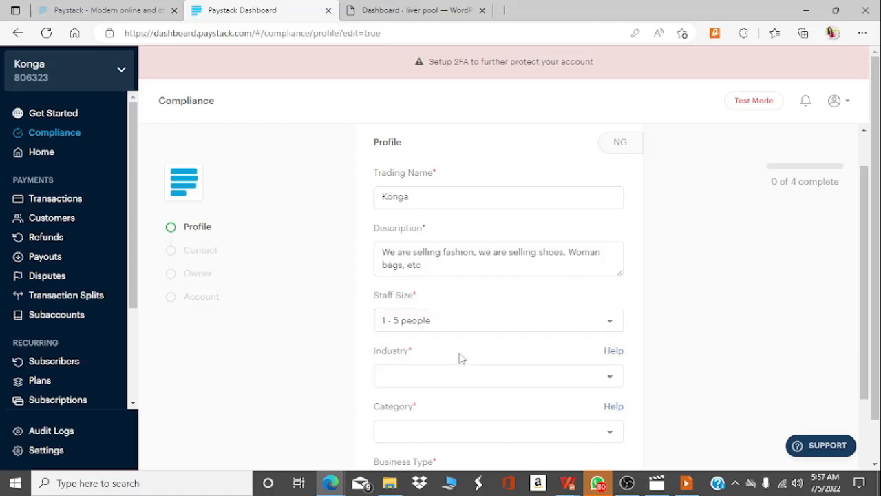
pyautogui.click(513, 378)
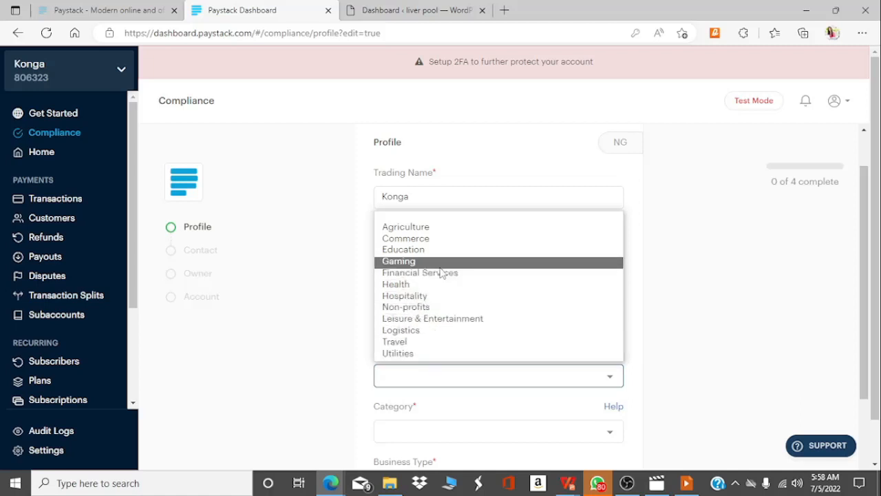
pyautogui.click(432, 238)
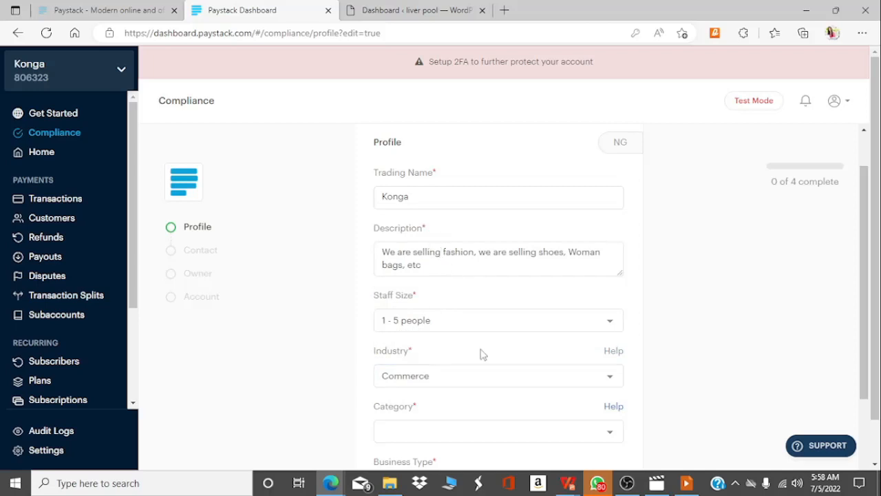
pyautogui.click(553, 432)
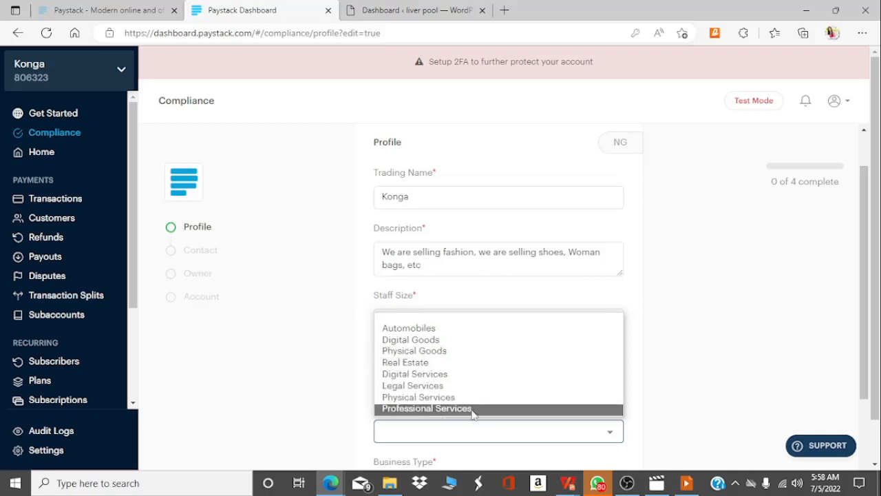
pyautogui.click(482, 352)
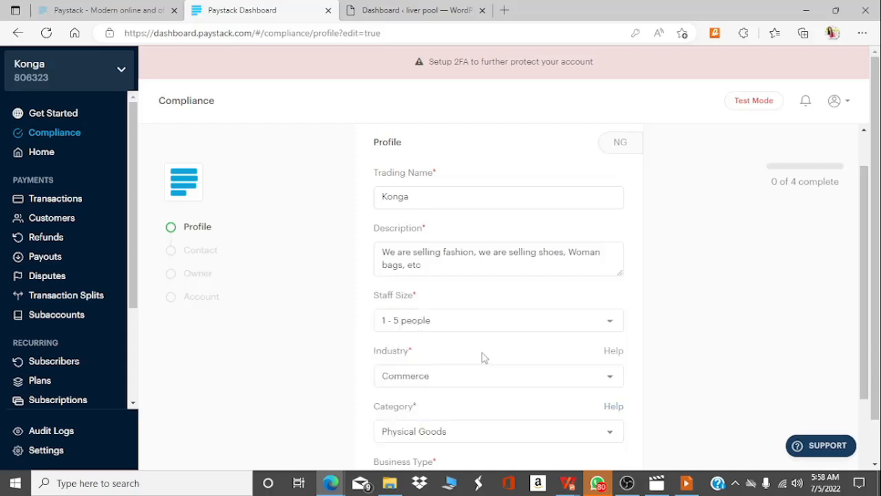
# Step: Choose Starter Business as the business type, save the profile and proceed to the Contact section
pyautogui.moveTo(866, 250); pyautogui.dragTo(872, 319)
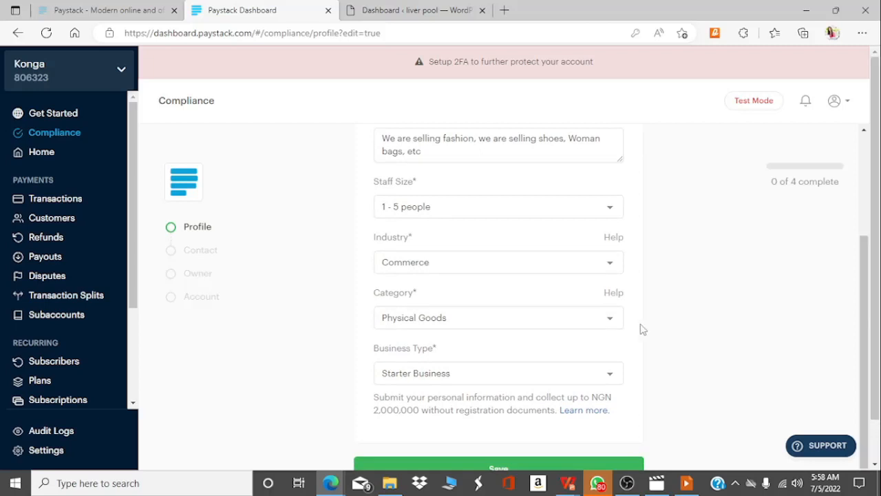
pyautogui.click(568, 383)
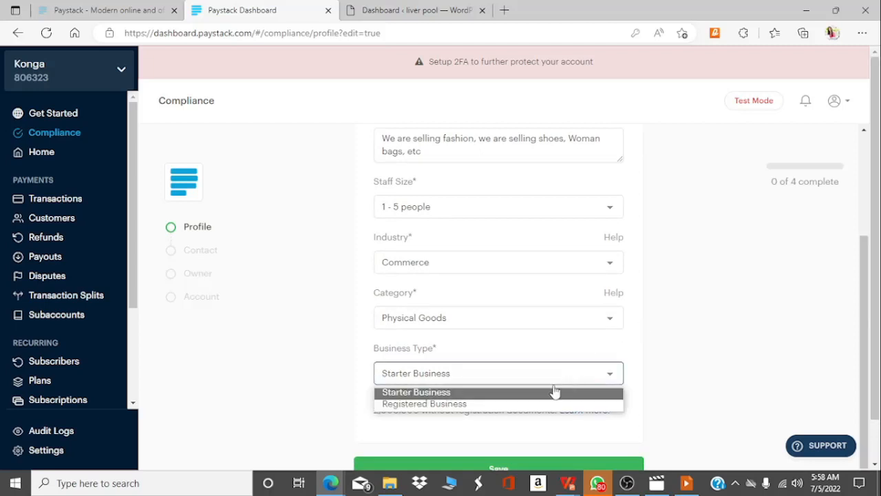
pyautogui.click(480, 392)
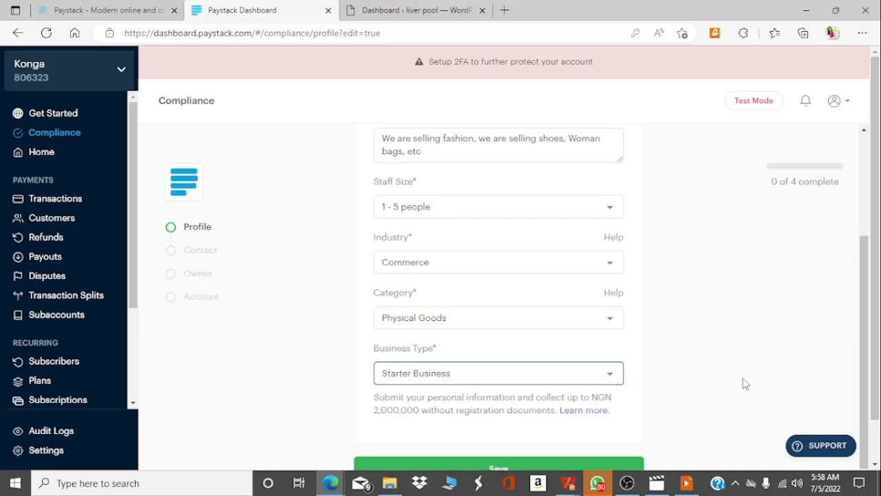
pyautogui.scroll(-1, 868, 326)
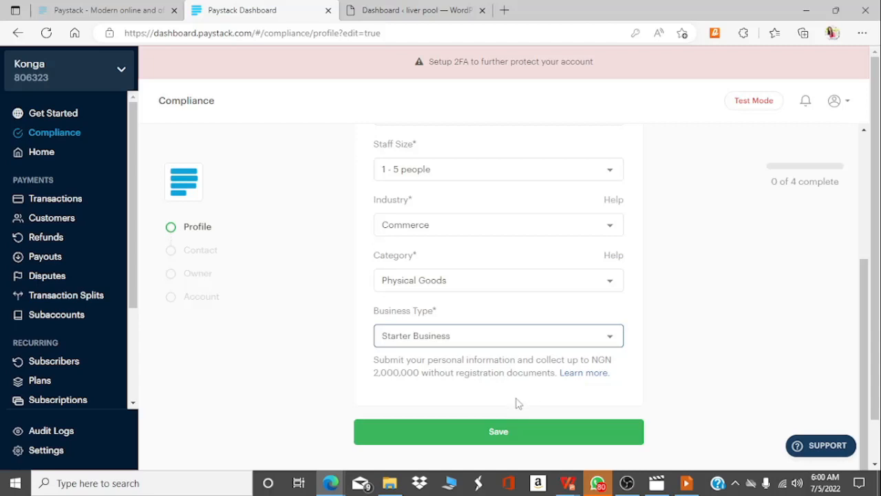
pyautogui.click(496, 431)
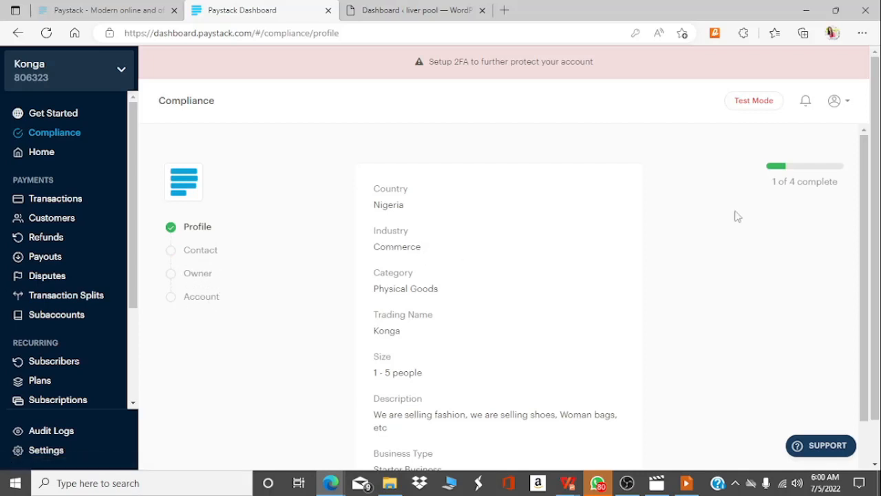
pyautogui.moveTo(871, 198); pyautogui.dragTo(871, 275)
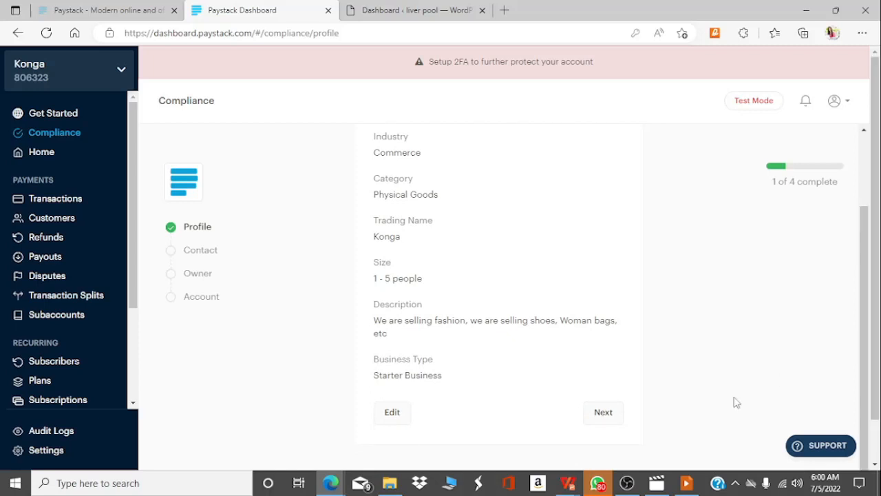
pyautogui.click(596, 413)
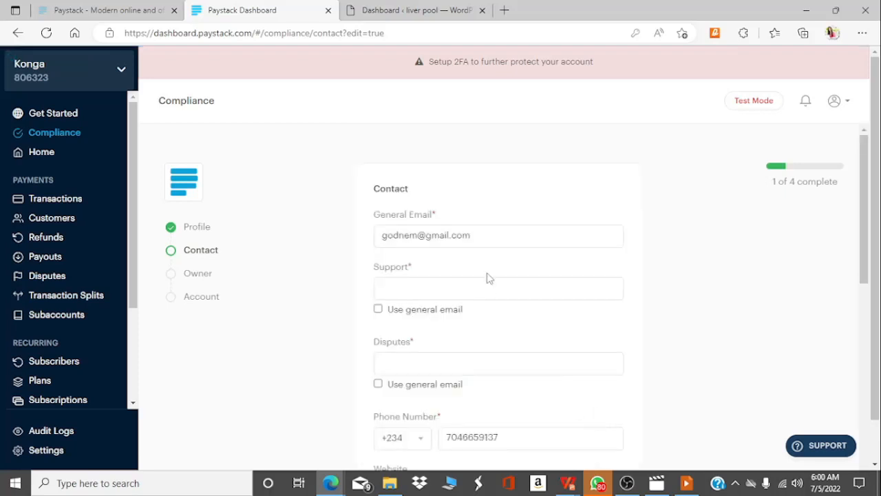
# Step: Copy the general email address into the Support contact field and enable Use general email for it
pyautogui.click(488, 293)
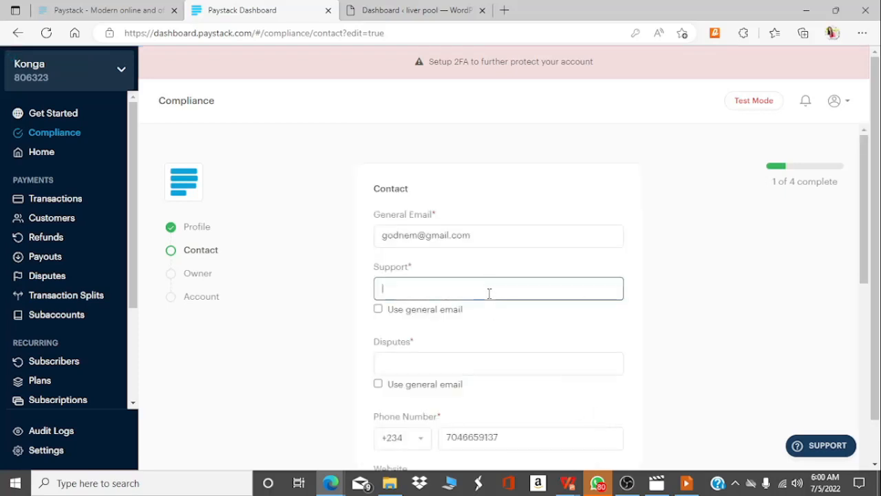
pyautogui.click(478, 235)
pyautogui.moveTo(478, 235); pyautogui.dragTo(335, 246)
pyautogui.hotkey('ctrl', 'c')
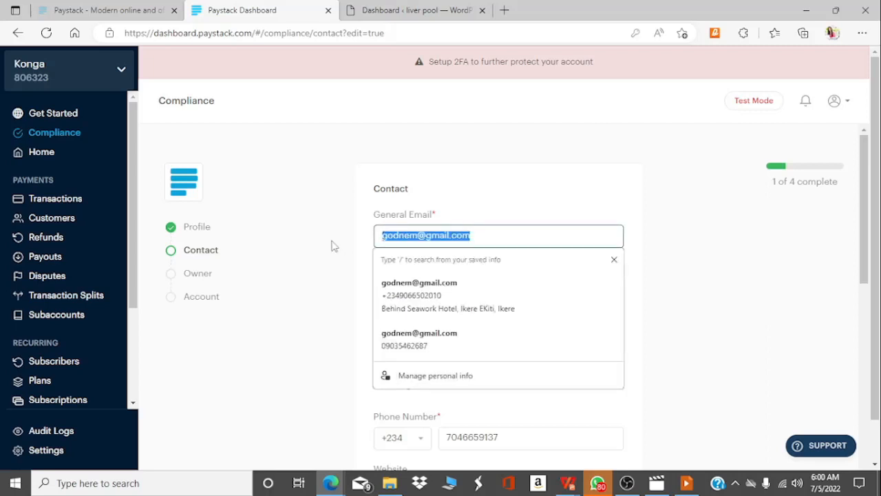
pyautogui.click(760, 324)
pyautogui.click(506, 285)
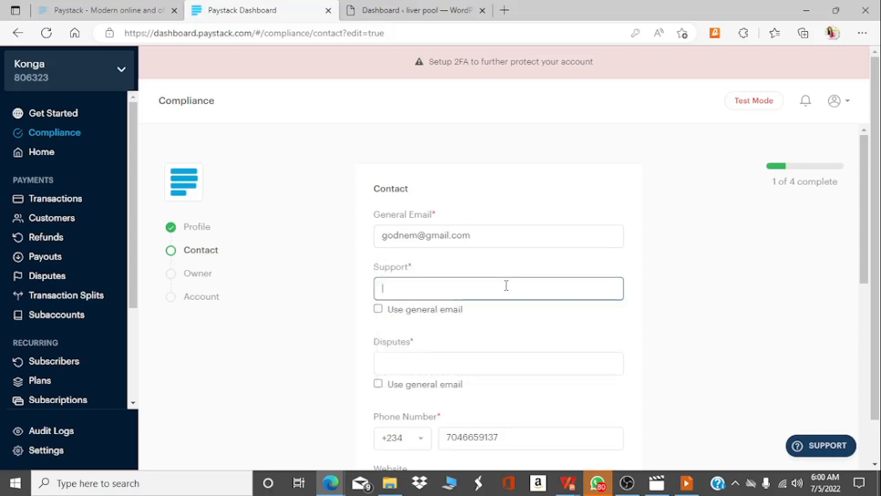
pyautogui.hotkey('ctrl', 'v')
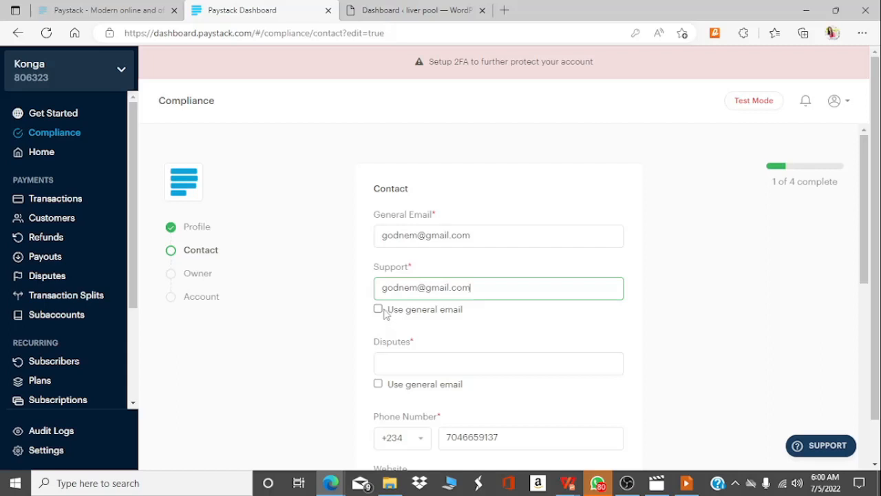
pyautogui.click(378, 309)
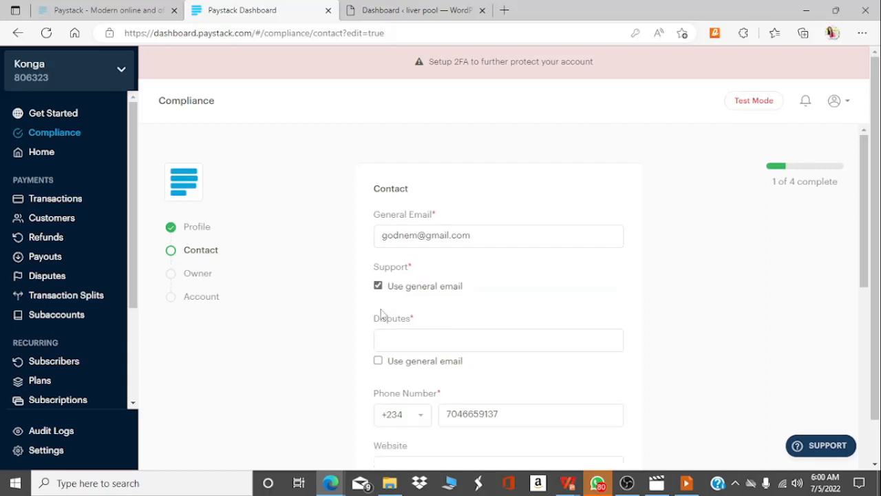
# Step: Paste the general email address into the Disputes contact field and enable Use general email for it
pyautogui.click(448, 338)
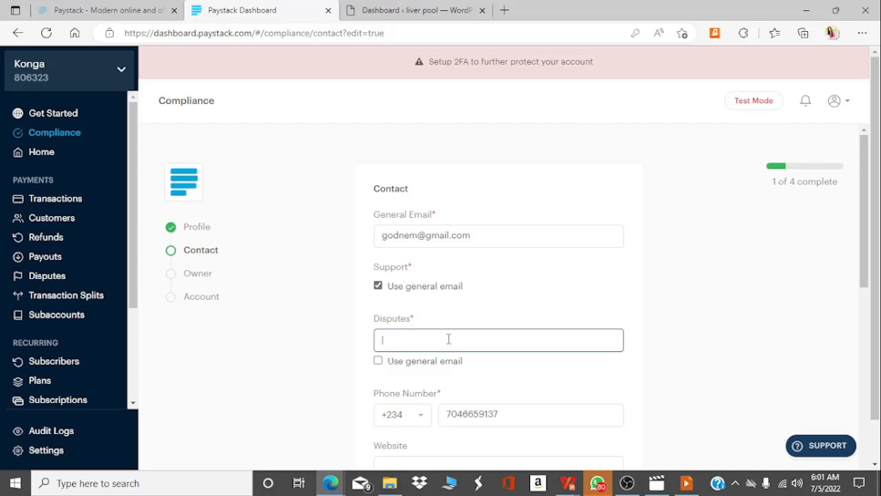
pyautogui.hotkey('ctrl', 'v')
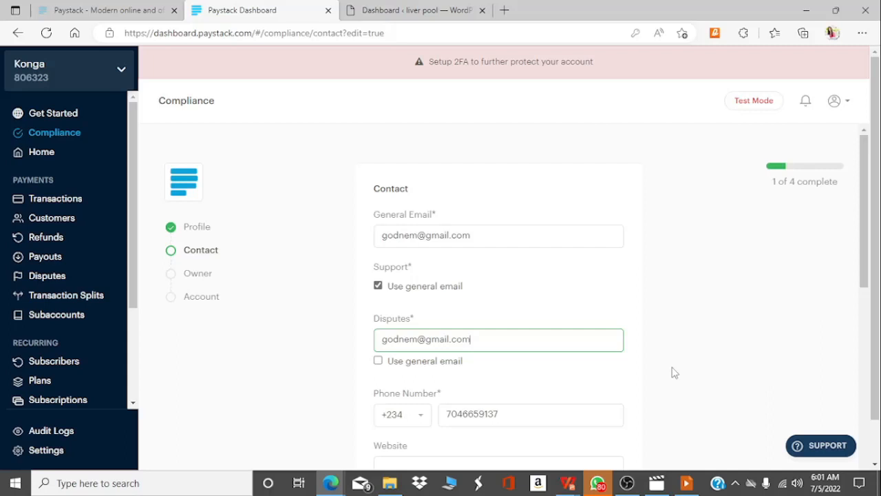
pyautogui.click(378, 360)
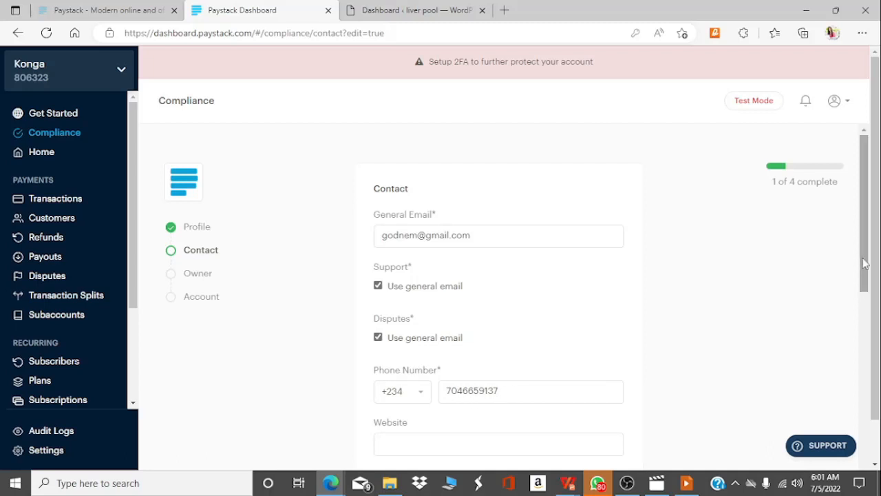
pyautogui.moveTo(864, 265); pyautogui.dragTo(880, 351)
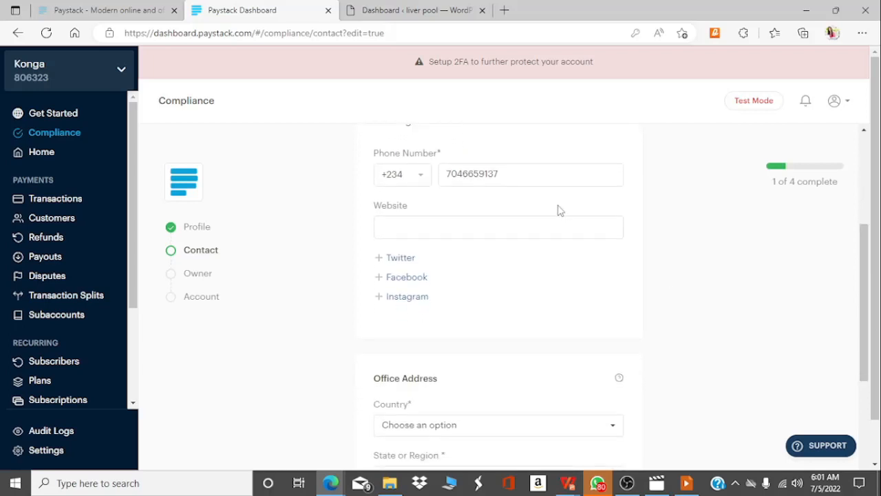
pyautogui.click(535, 229)
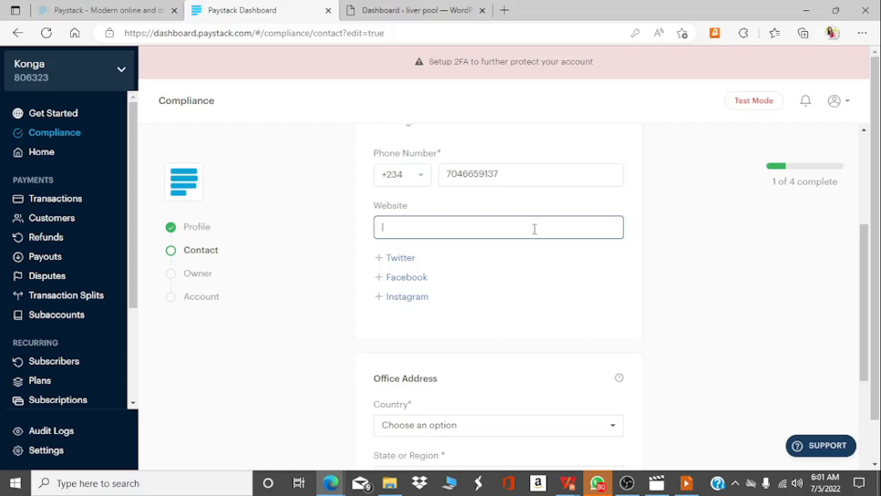
pyautogui.write('http')
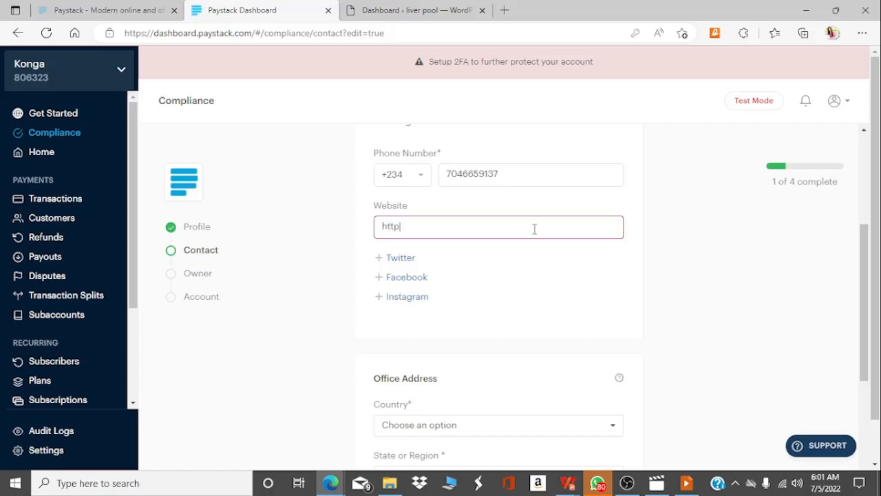
pyautogui.write('s://10kent.com')
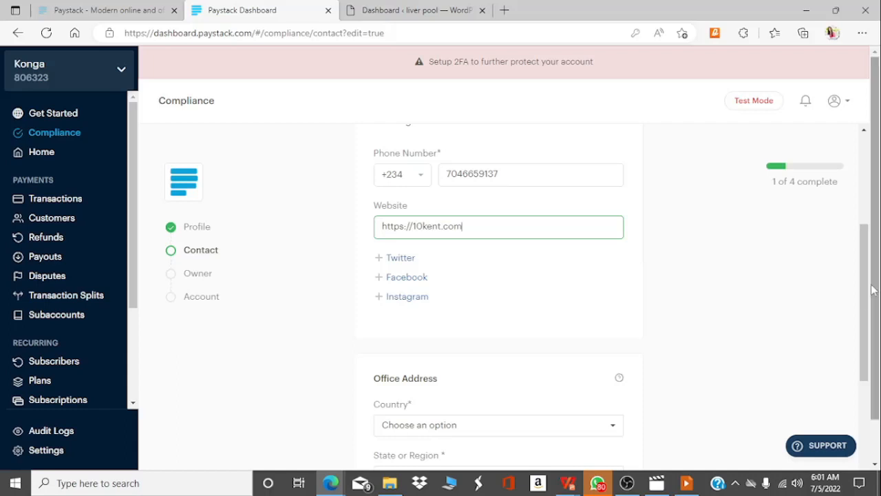
# Step: Choose Nigeria as the office address country
pyautogui.scroll(-5, 879, 383)
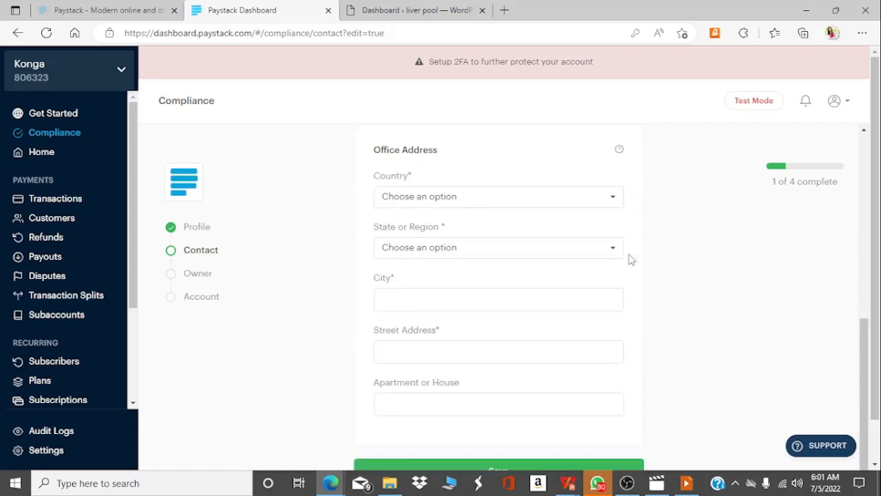
pyautogui.click(591, 206)
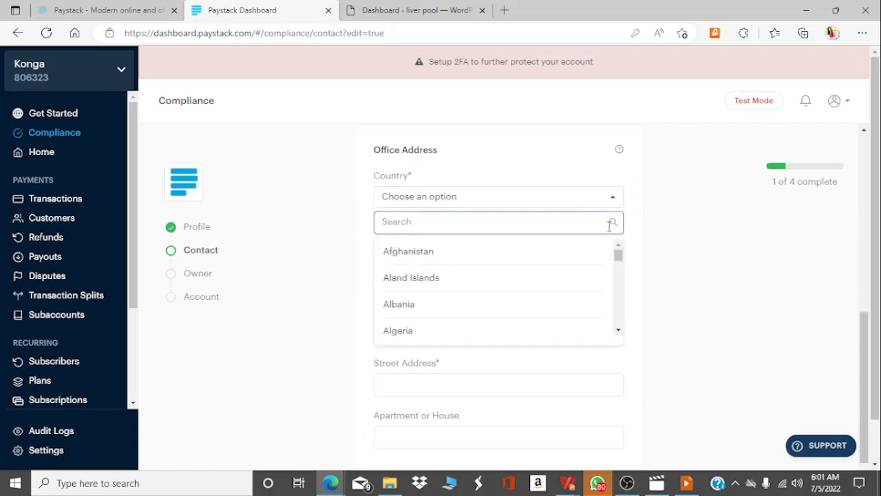
pyautogui.write('n')
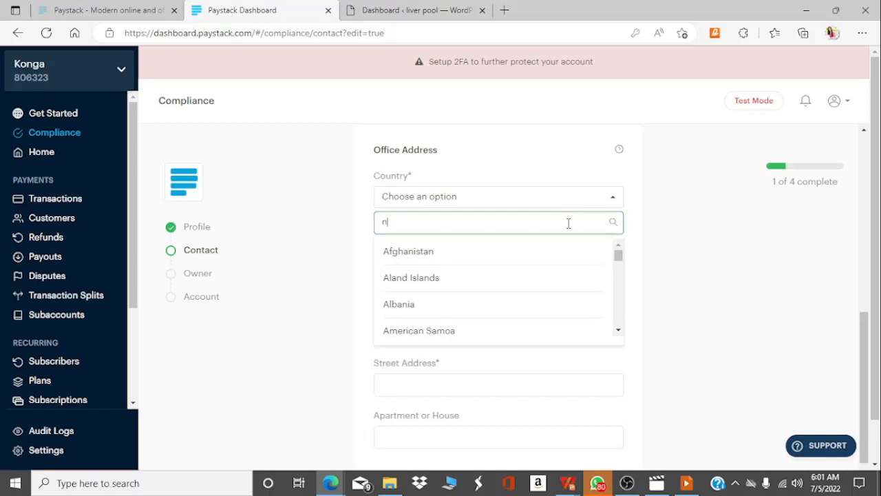
pyautogui.write('i')
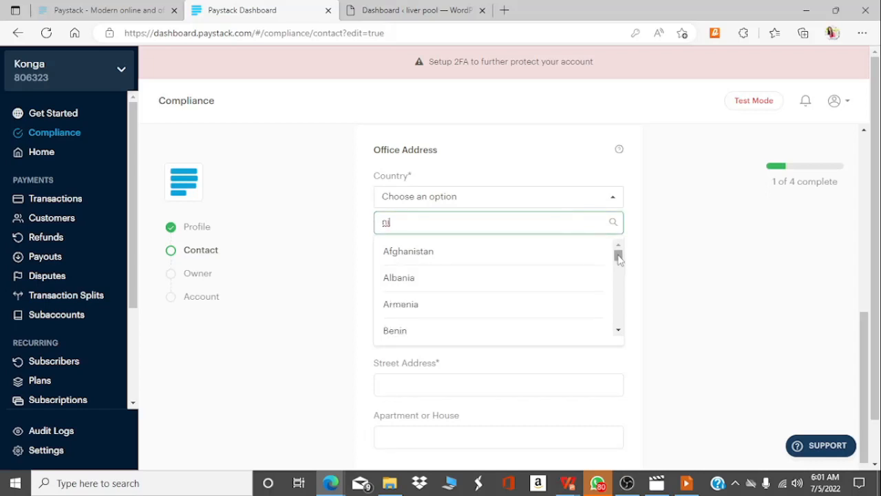
pyautogui.moveTo(618, 255); pyautogui.dragTo(617, 288)
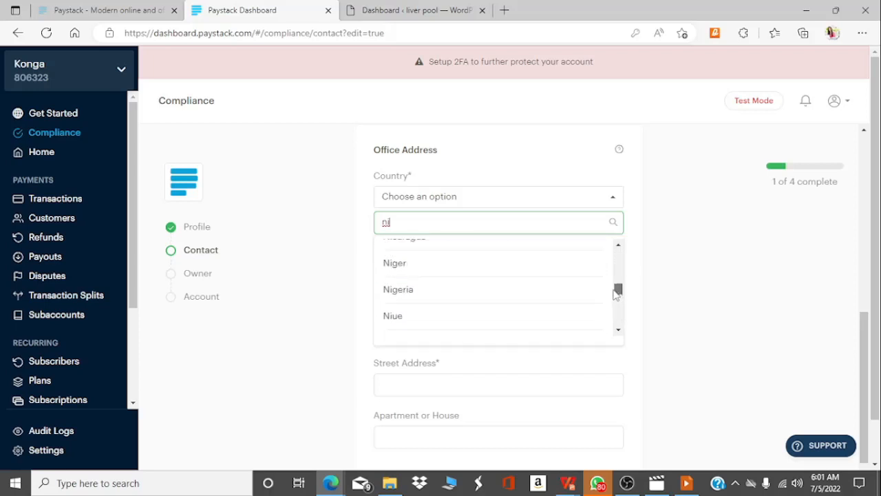
pyautogui.click(536, 295)
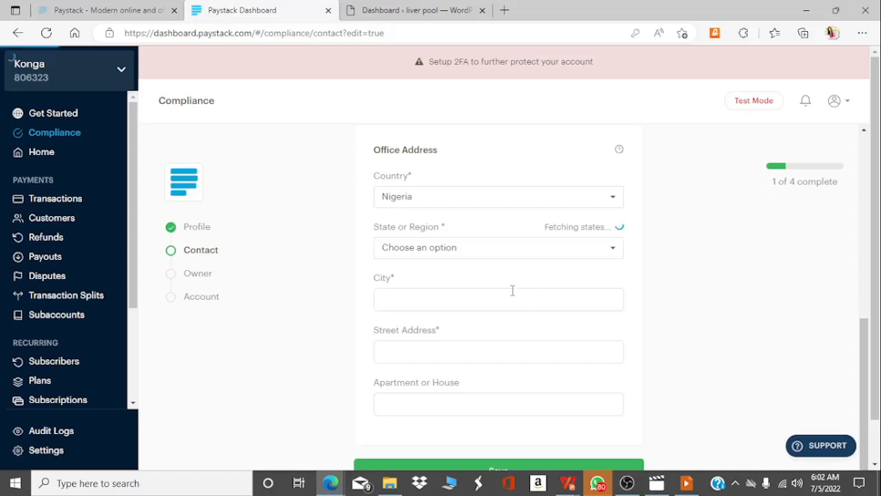
pyautogui.click(464, 306)
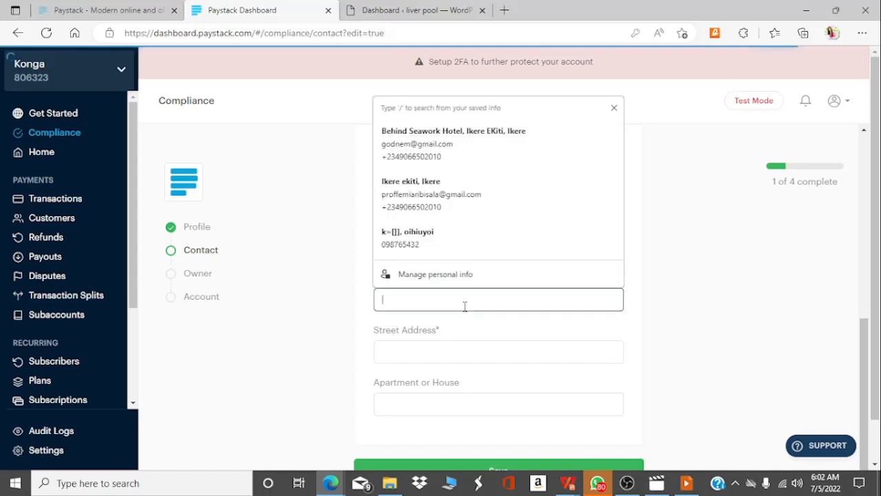
pyautogui.click(702, 258)
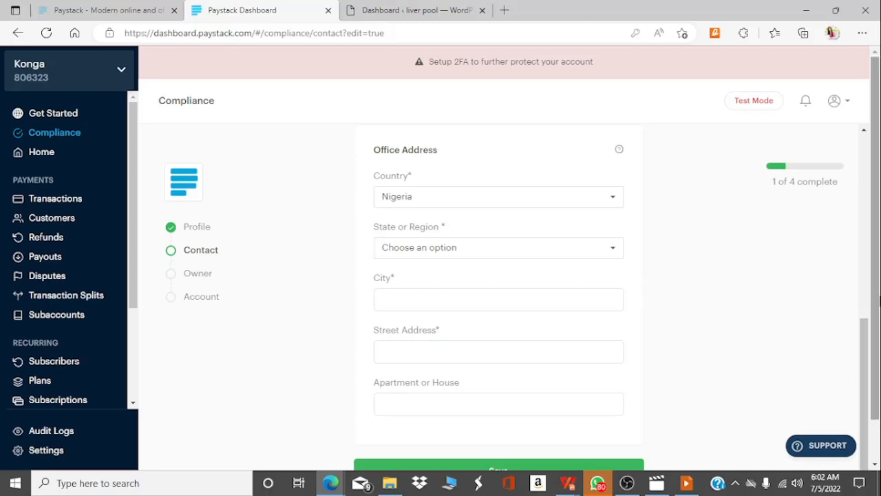
# Step: Enter lagos as the office city, fill in the street address and try to save the contact details
pyautogui.scroll(-1, 877, 301)
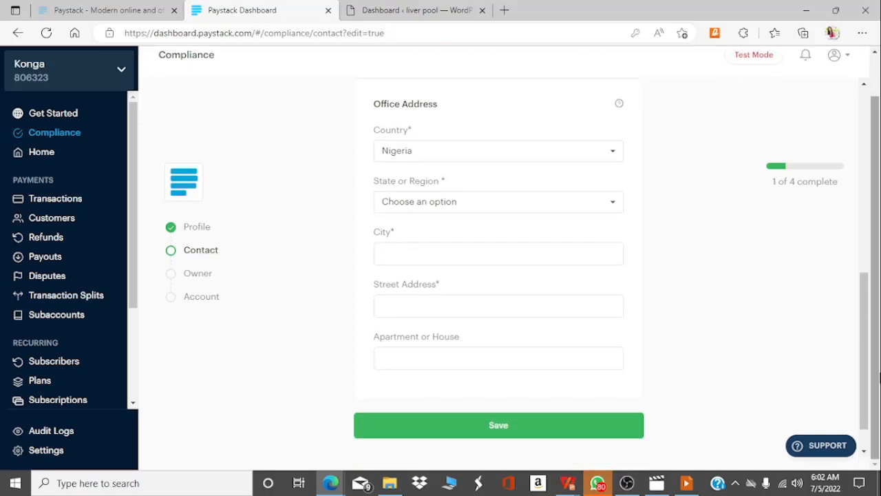
pyautogui.click(481, 252)
pyautogui.write('I')
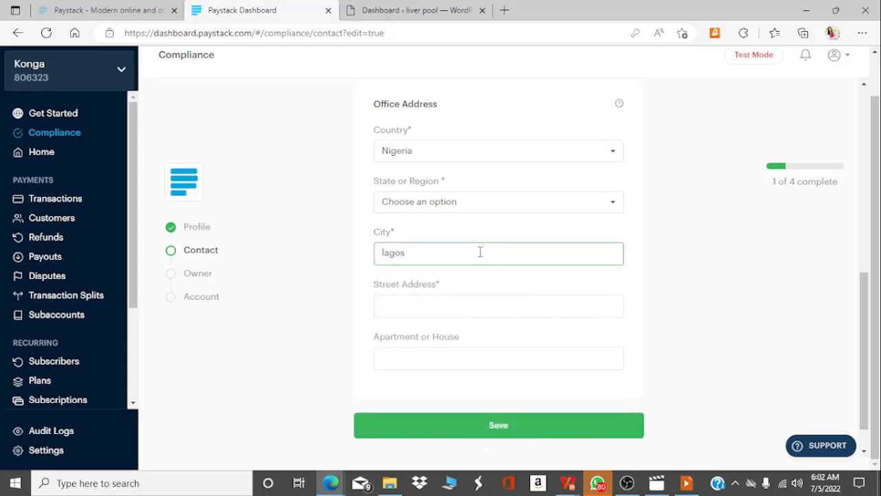
pyautogui.click(592, 304)
pyautogui.write('s')
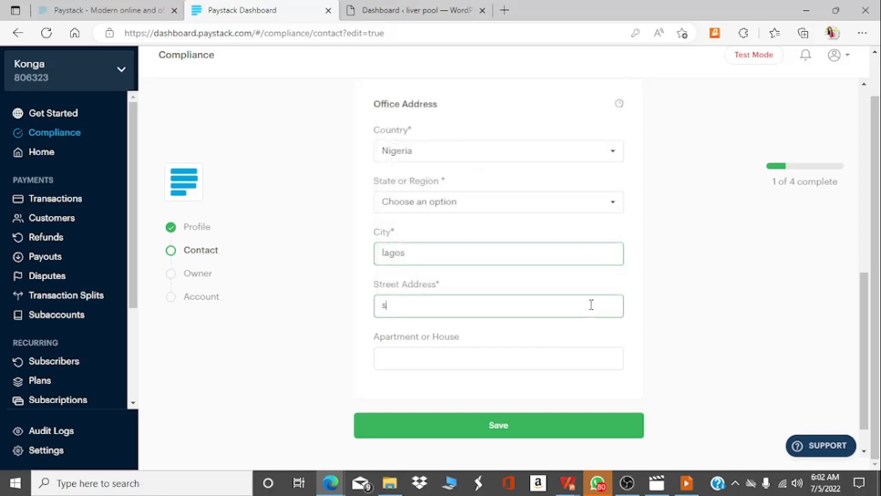
pyautogui.write('homolu')
pyautogui.click(511, 421)
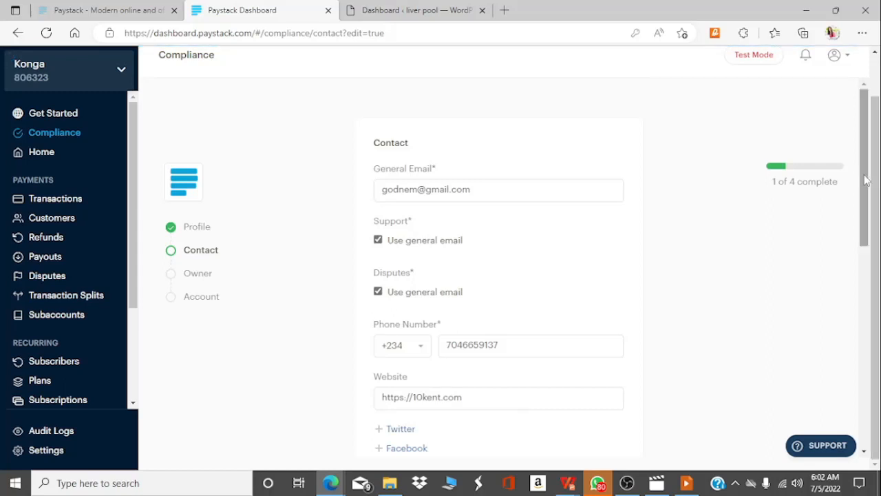
# Step: Select Nigeria again as the country in the Office Address form
pyautogui.moveTo(871, 183); pyautogui.dragTo(879, 374)
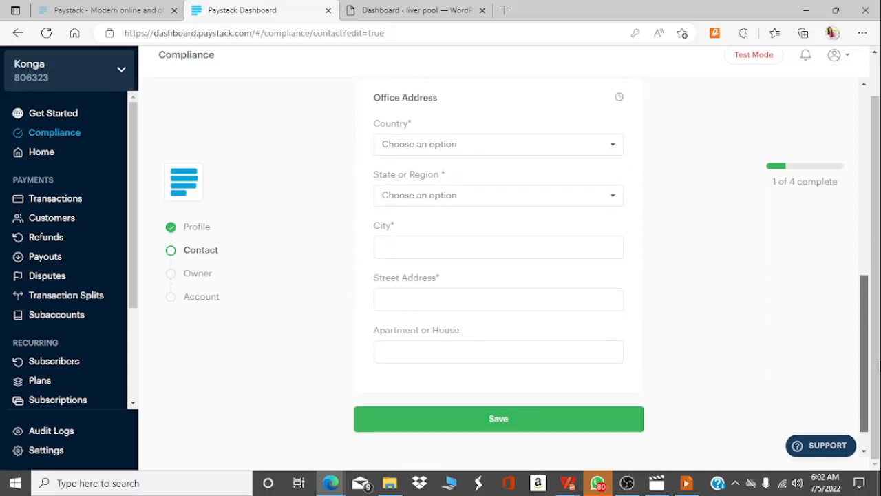
pyautogui.click(477, 150)
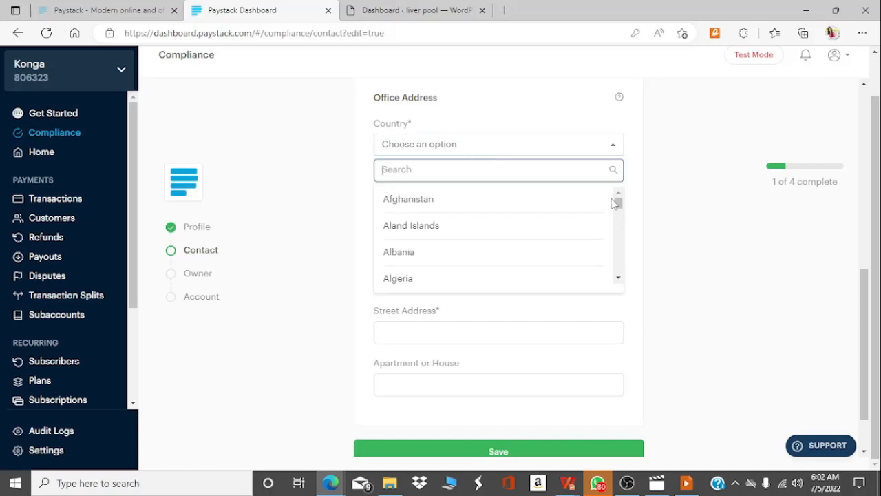
pyautogui.moveTo(618, 201); pyautogui.dragTo(621, 248)
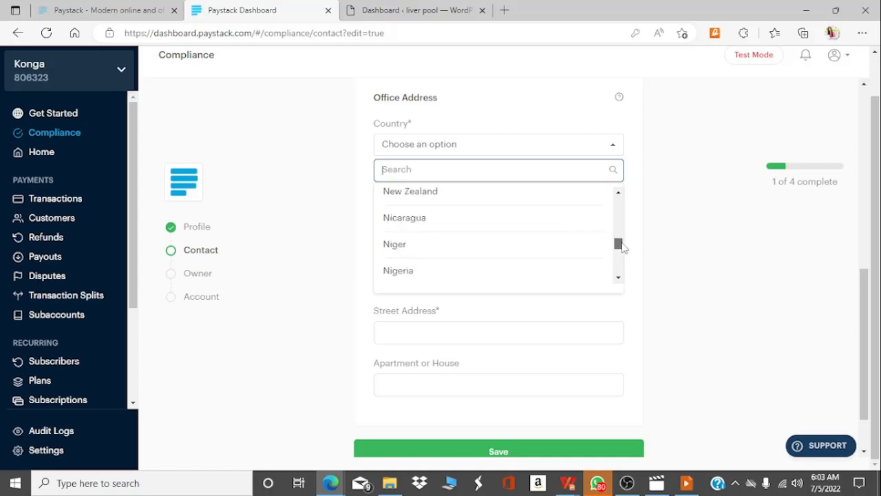
pyautogui.click(518, 276)
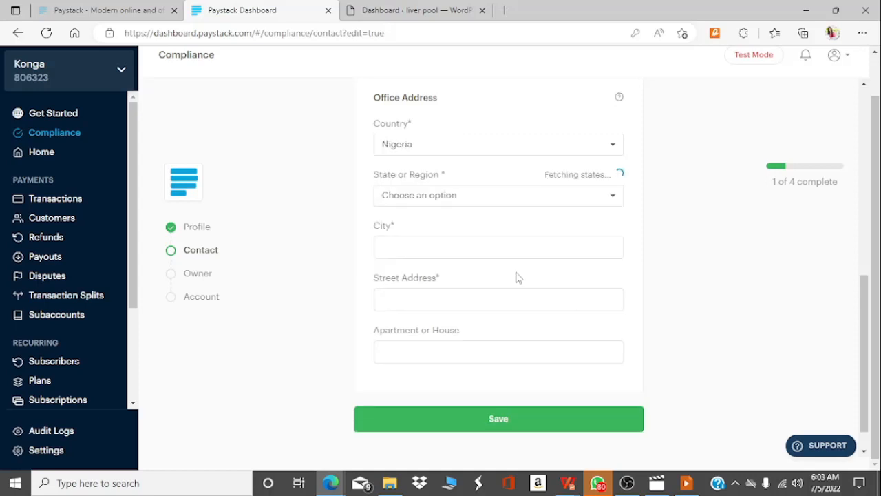
# Step: Re-enter lagos as the city along with the street address, and try again to save the Contact form
pyautogui.click(565, 246)
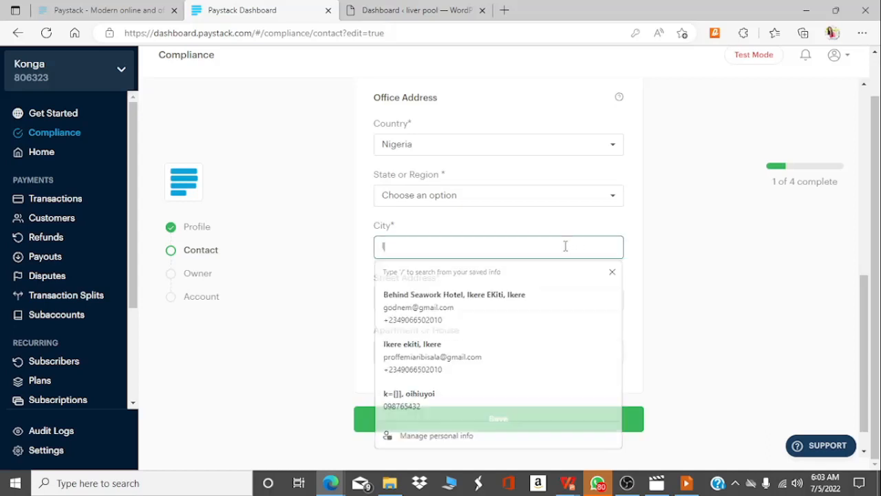
pyautogui.write('lagos')
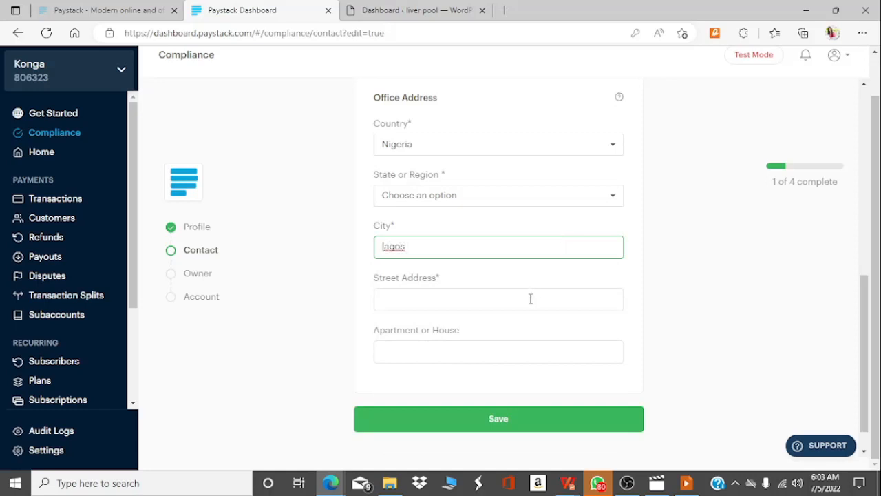
pyautogui.click(530, 298)
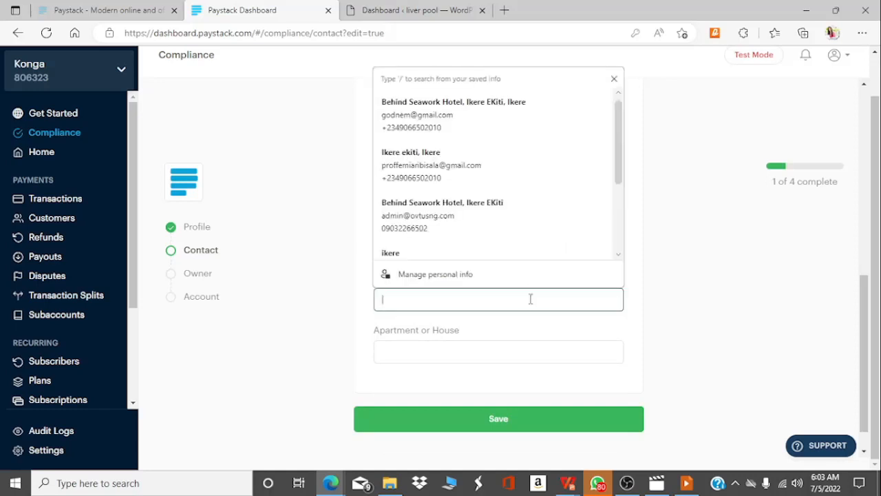
pyautogui.write('so')
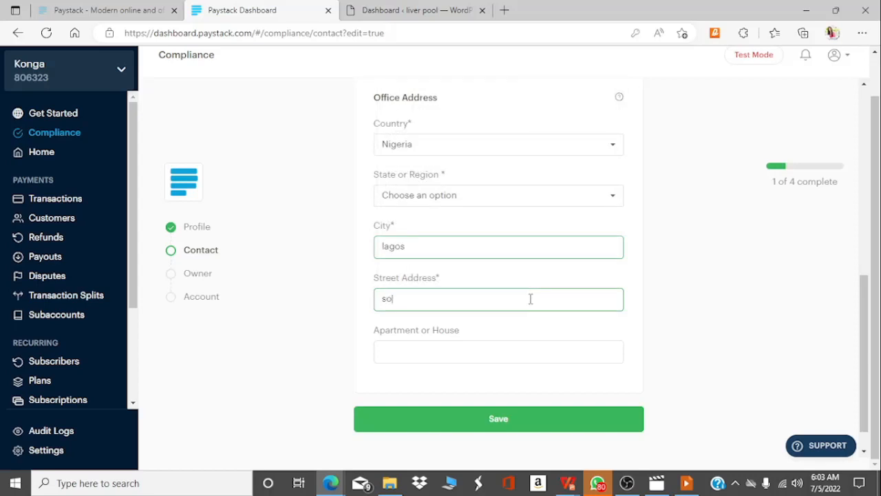
pyautogui.write('molu')
pyautogui.click(493, 420)
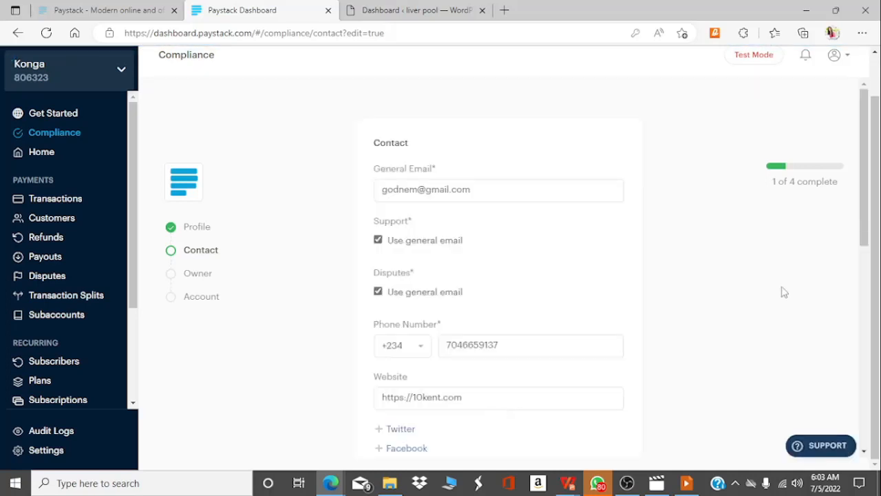
pyautogui.moveTo(864, 196); pyautogui.dragTo(879, 397)
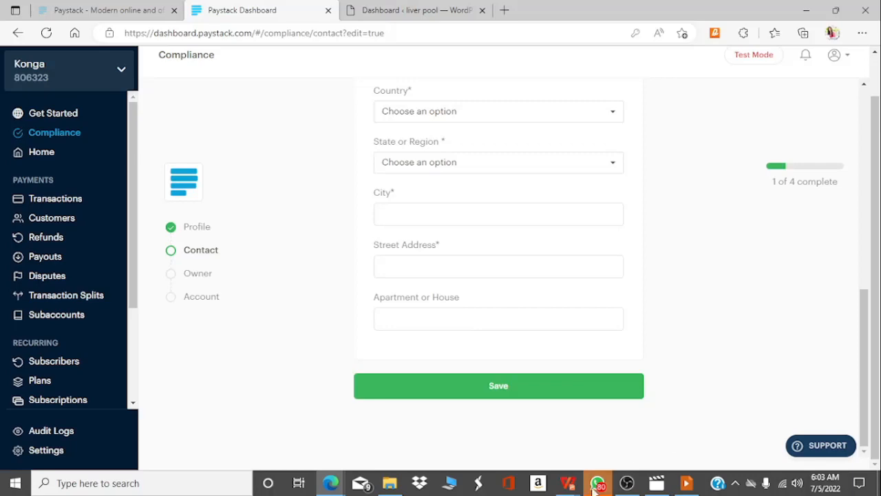
# Step: Switch to the lesson slideshow to check the Paystack plugin requirements, and return to the browser
pyautogui.click(686, 485)
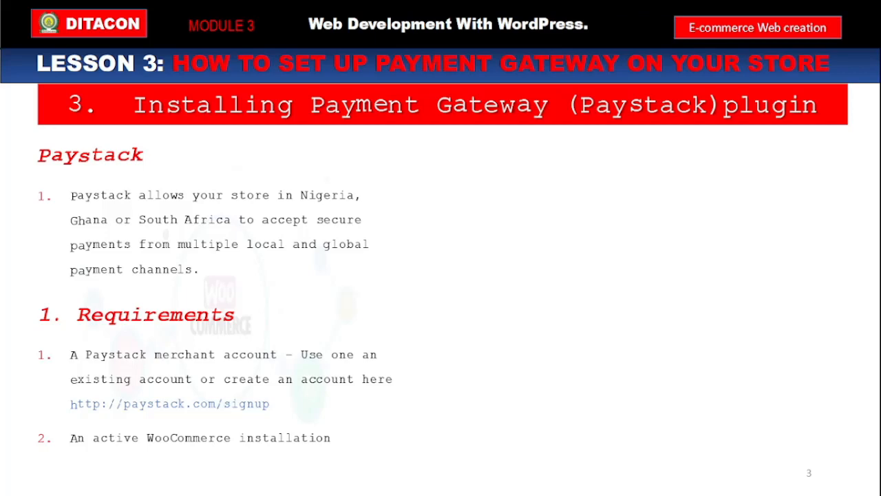
pyautogui.press('super')
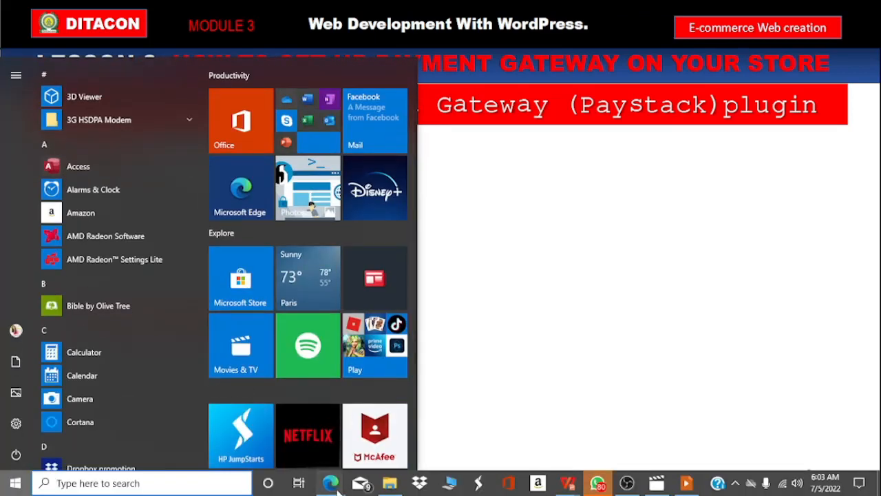
pyautogui.moveTo(336, 488)
pyautogui.click(411, 440)
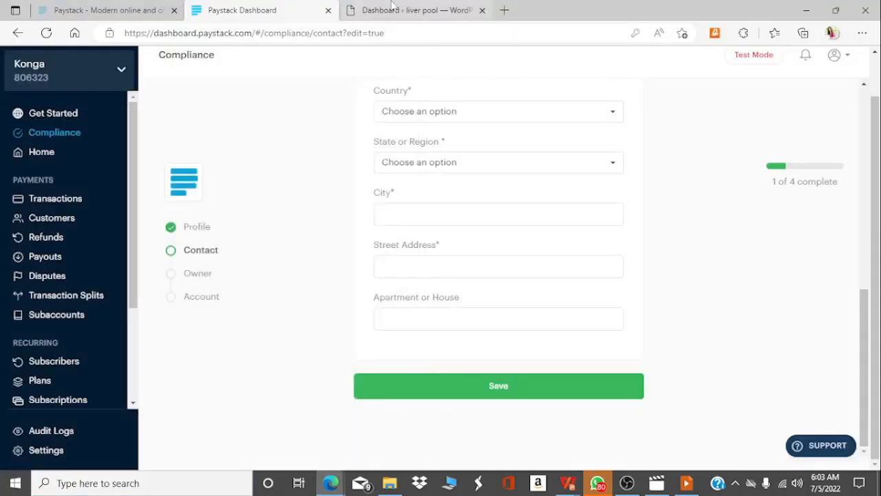
# Step: Open the network Add Plugins page from the liver pool WordPress dashboard and search the plugins for paystack
pyautogui.click(392, 9)
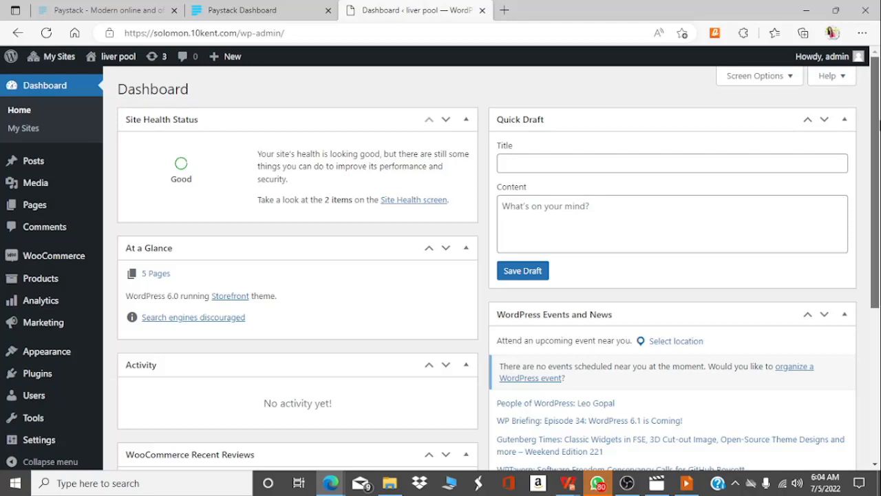
pyautogui.scroll(-1, 878, 177)
pyautogui.scroll(-1, 878, 177)
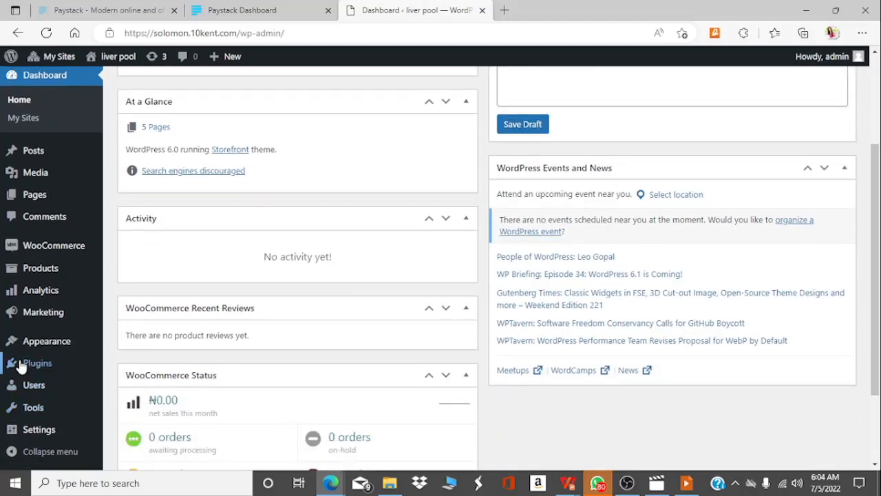
pyautogui.moveTo(37, 366)
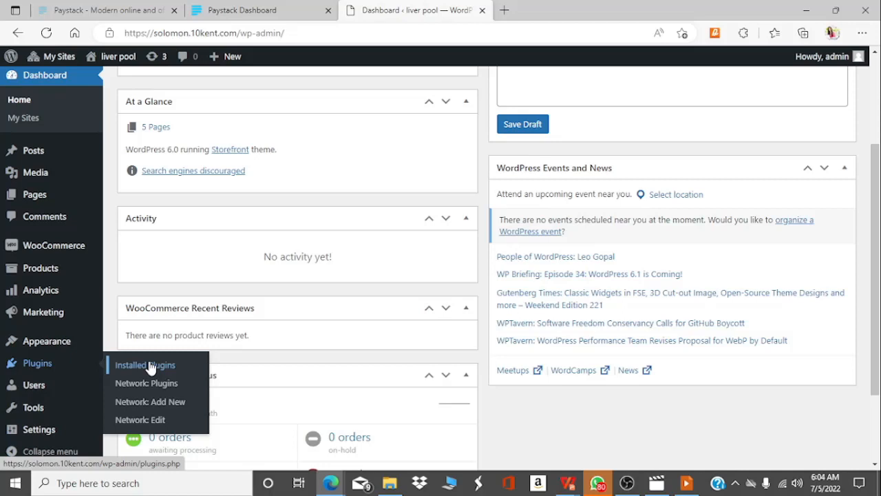
pyautogui.click(177, 408)
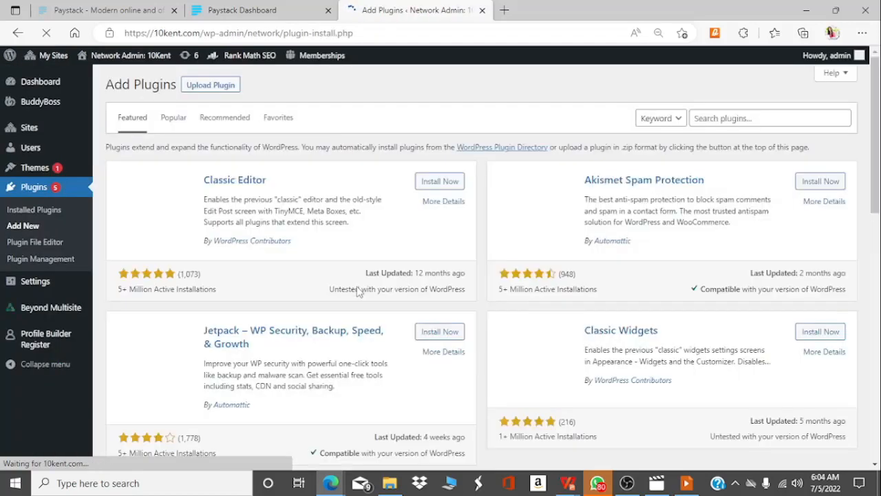
pyautogui.click(765, 117)
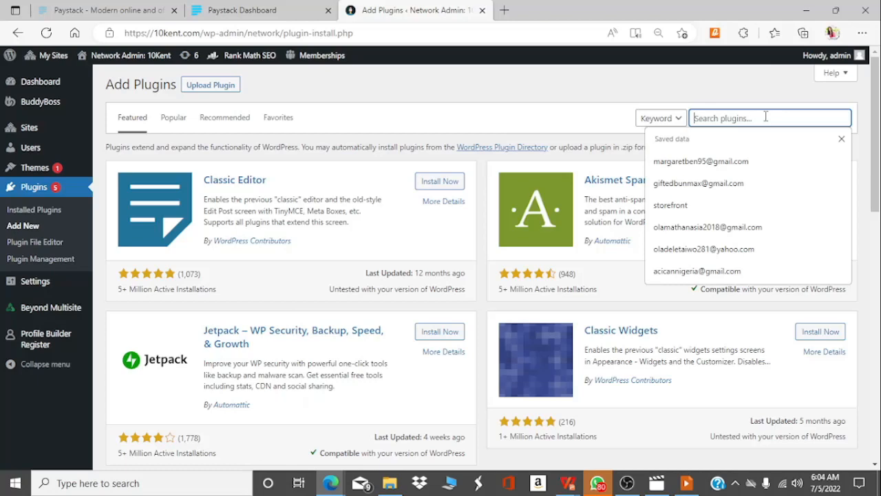
pyautogui.write('paystack')
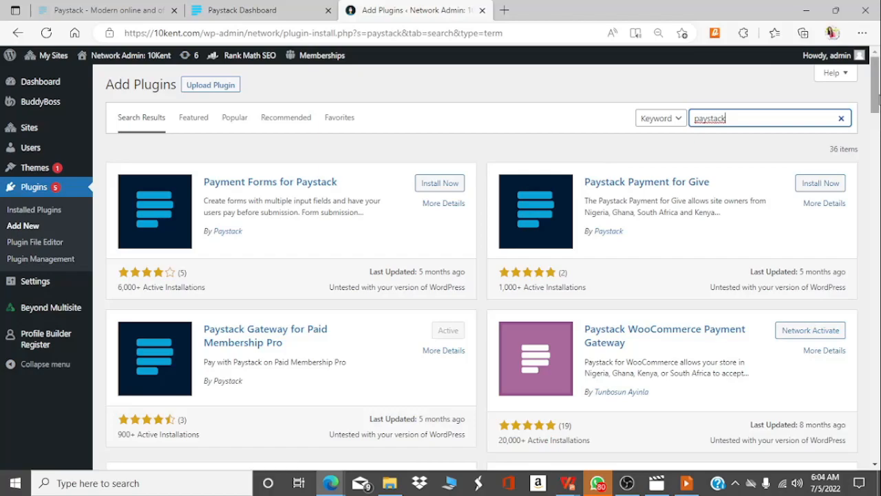
# Step: Look through the plugin search results to compare the available Paystack plugins
pyautogui.scroll(-10, 871, 104)
pyautogui.scroll(6, 860, 121)
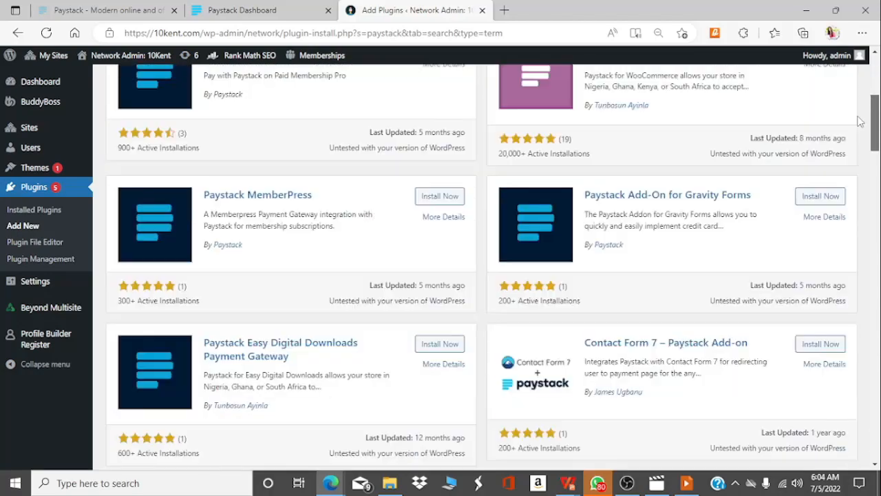
pyautogui.scroll(4, 860, 121)
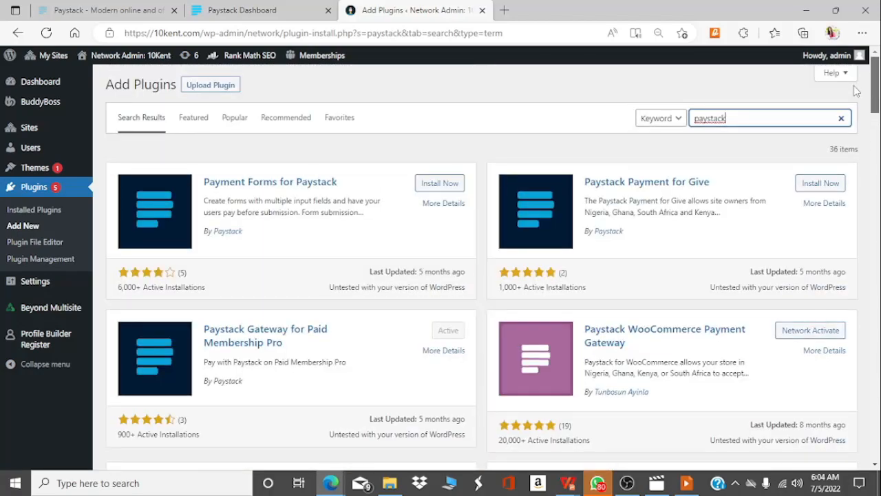
pyautogui.scroll(-2, 856, 88)
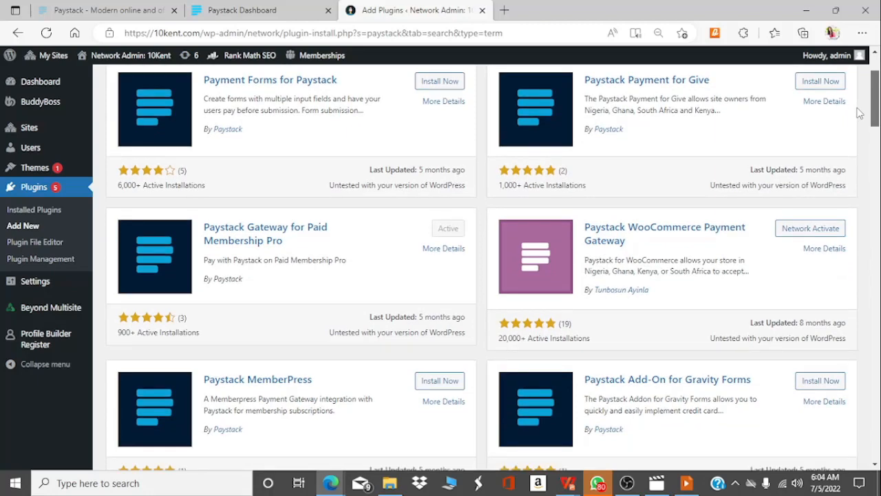
pyautogui.scroll(2, 858, 114)
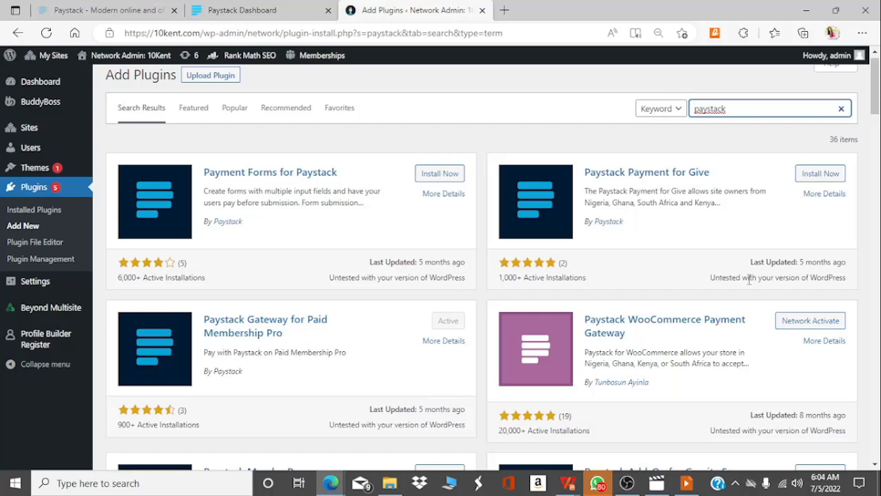
pyautogui.scroll(-4, 877, 155)
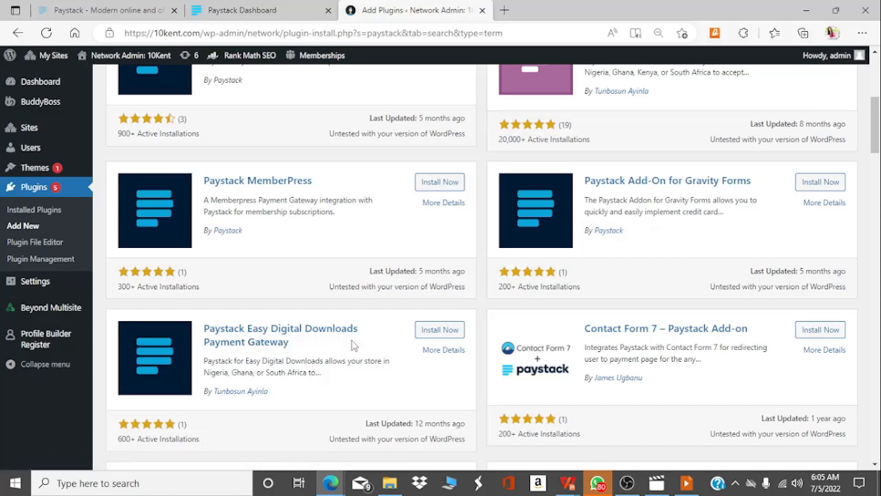
pyautogui.moveTo(874, 127); pyautogui.dragTo(866, 80)
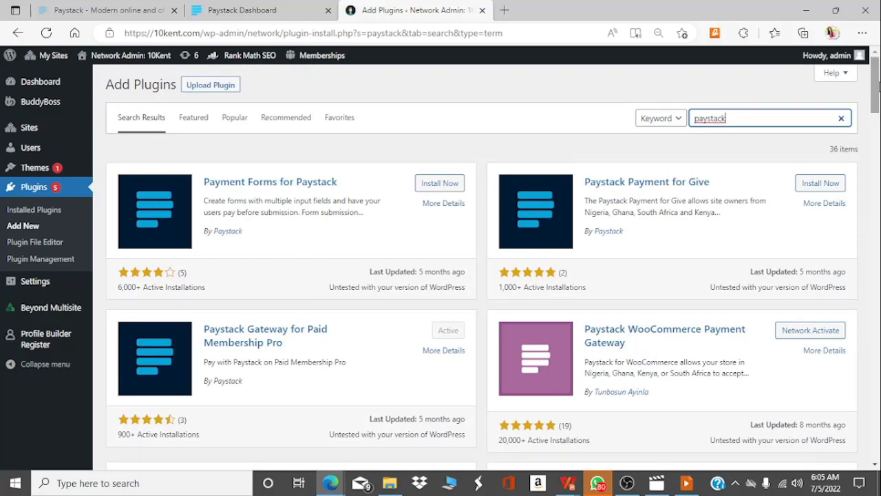
pyautogui.moveTo(876, 81); pyautogui.dragTo(877, 83)
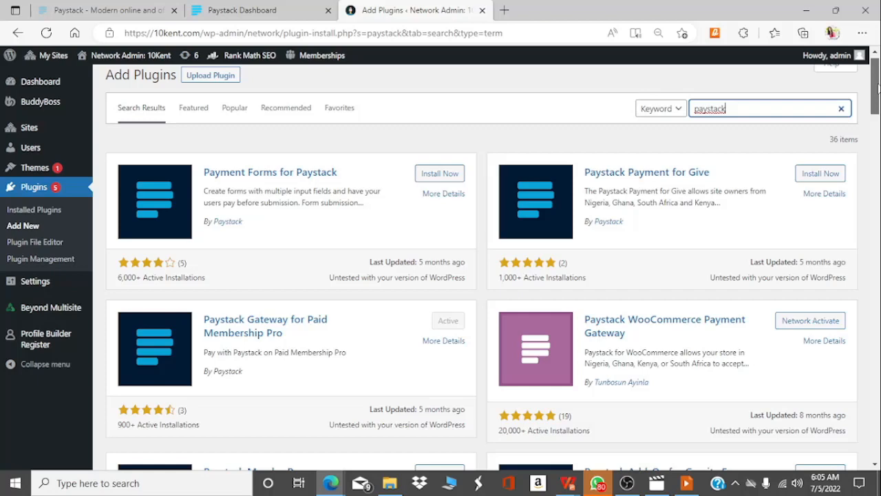
# Step: Network-activate the Paystack WooCommerce Payment Gateway plugin from the search results
pyautogui.scroll(-1, 878, 86)
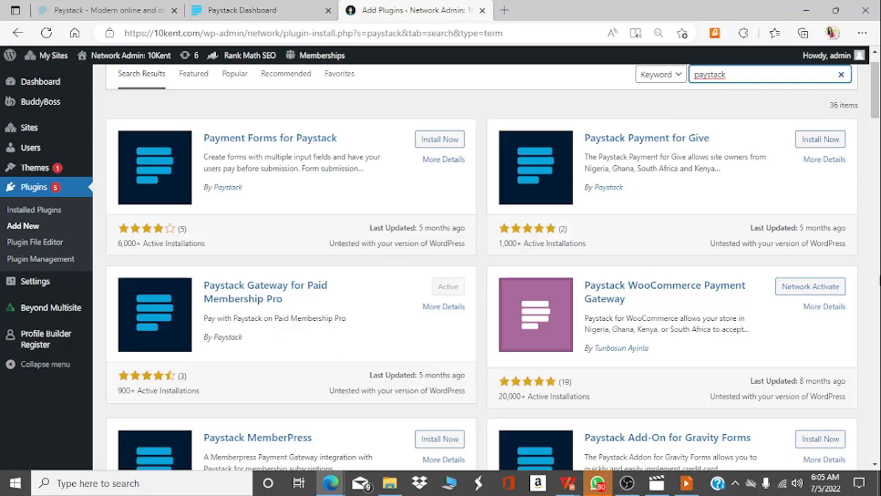
pyautogui.moveTo(871, 113); pyautogui.dragTo(869, 129)
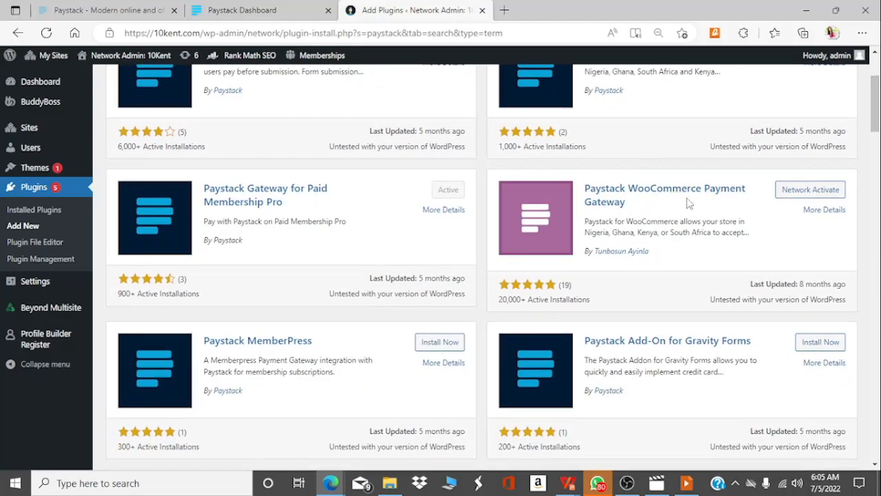
pyautogui.click(811, 195)
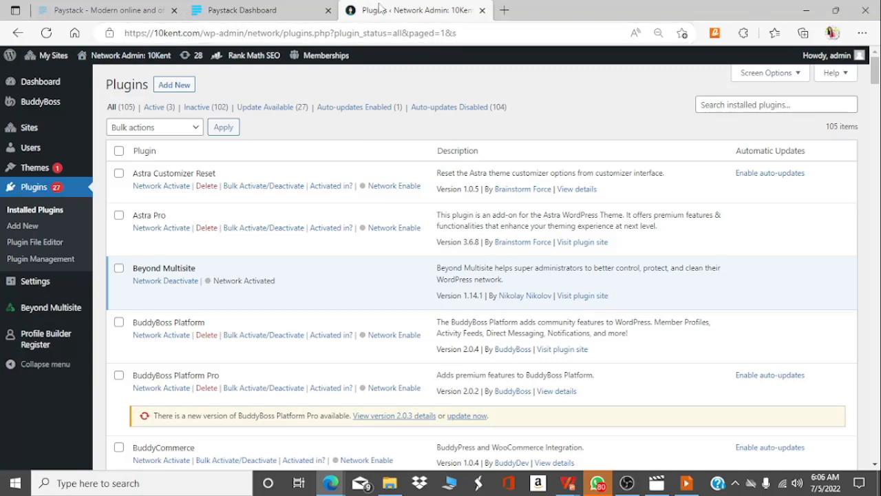
# Step: Open the liver pool site's WordPress dashboard in a new browser tab
pyautogui.click(505, 10)
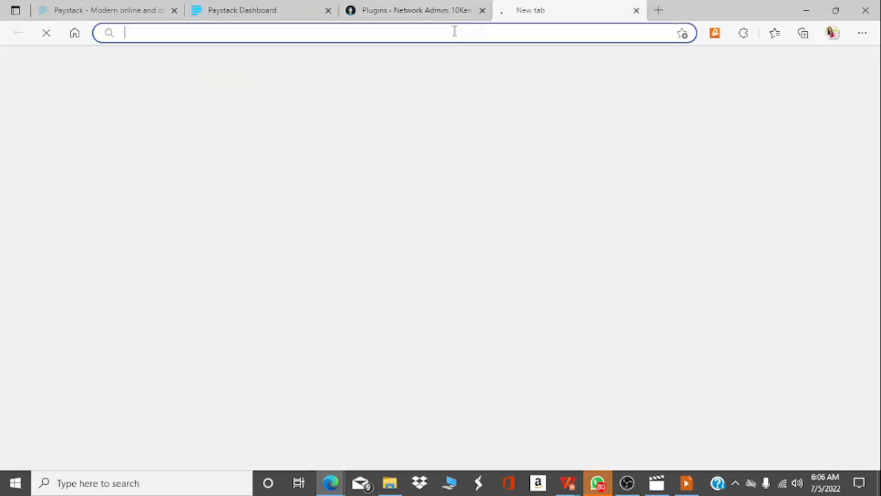
pyautogui.write('solo')
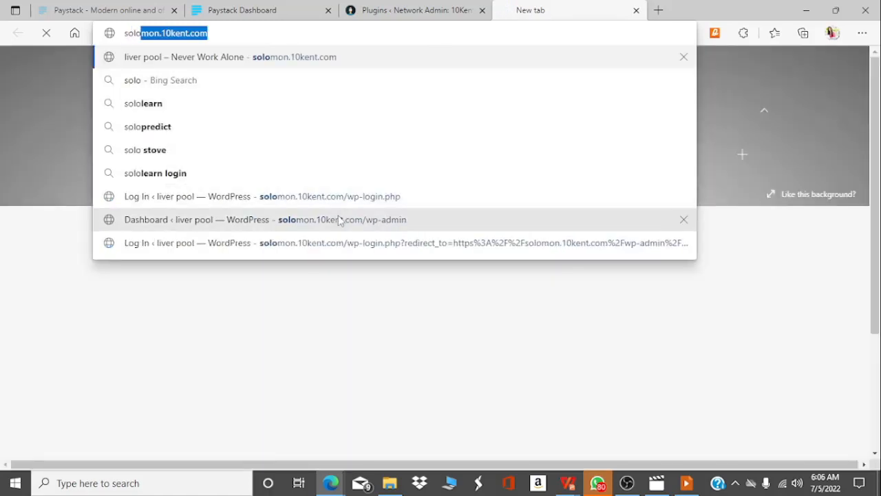
pyautogui.click(340, 219)
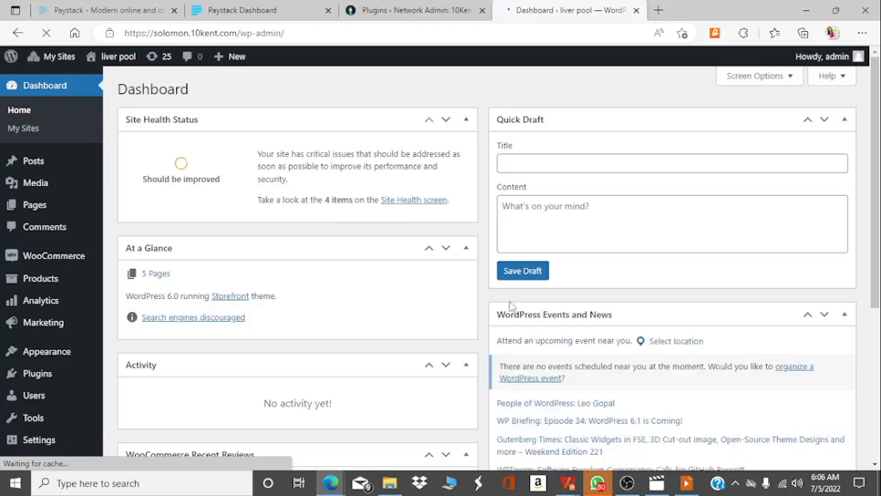
# Step: Open the payment methods in the WooCommerce settings and enable Paystack – Debit/Credit Cards
pyautogui.moveTo(49, 265)
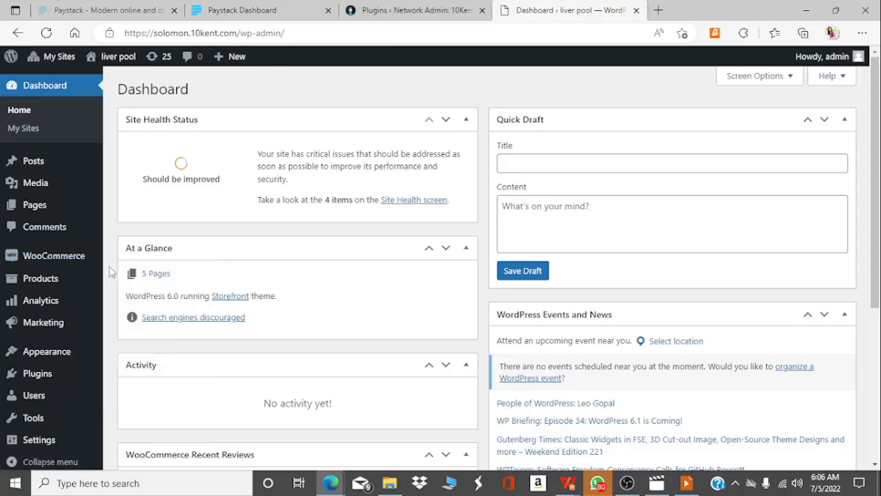
pyautogui.moveTo(82, 258)
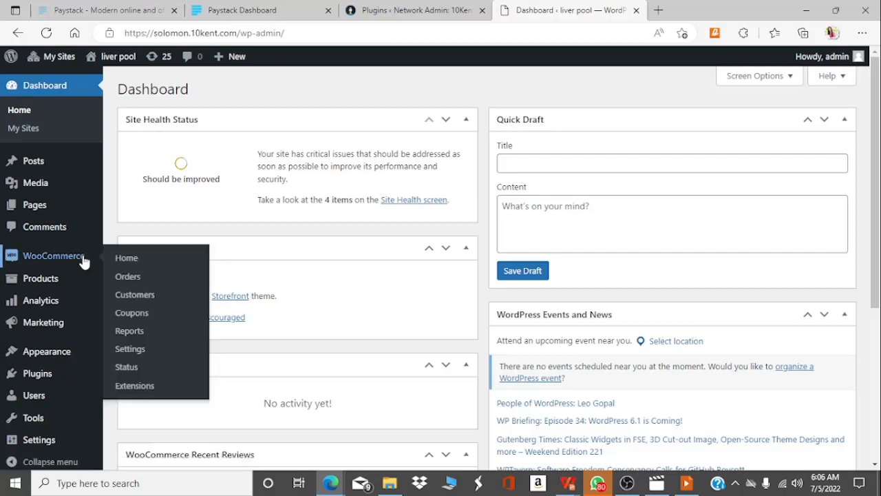
pyautogui.click(133, 351)
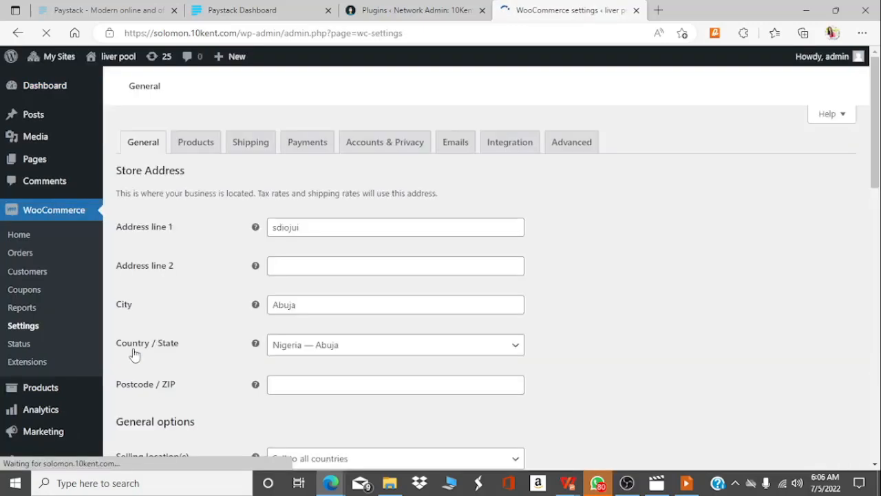
pyautogui.click(308, 144)
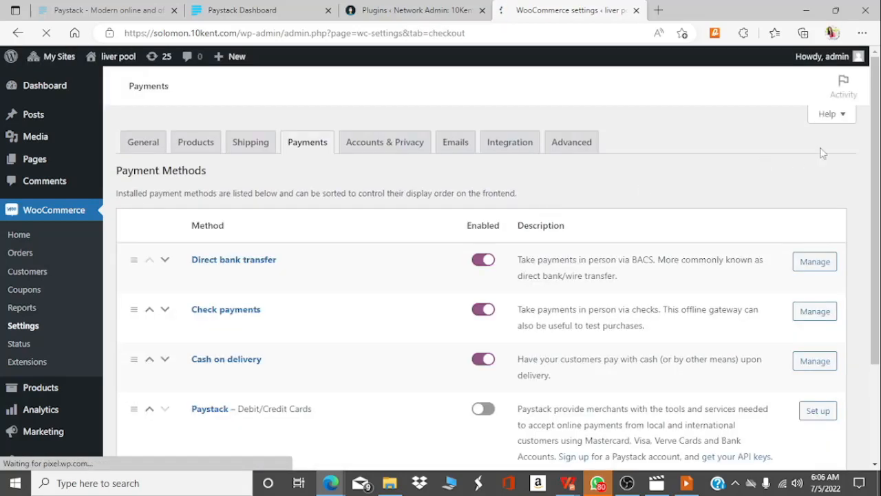
pyautogui.moveTo(877, 92); pyautogui.dragTo(878, 191)
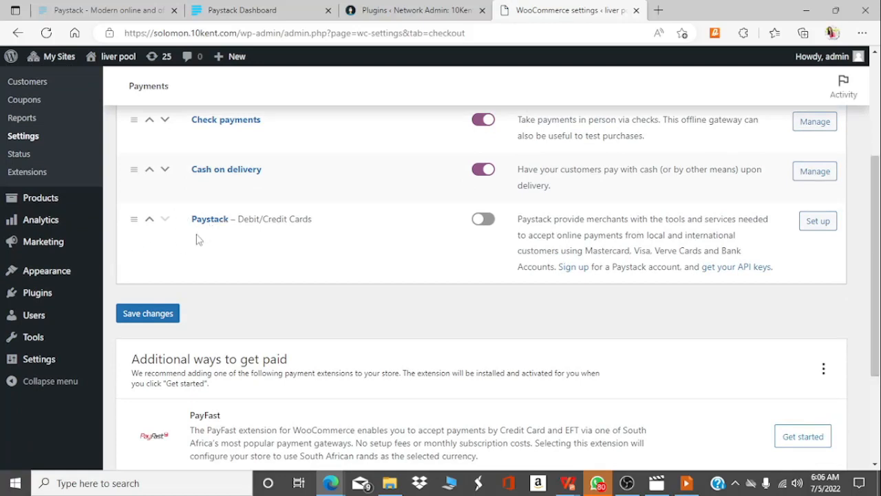
pyautogui.click(483, 228)
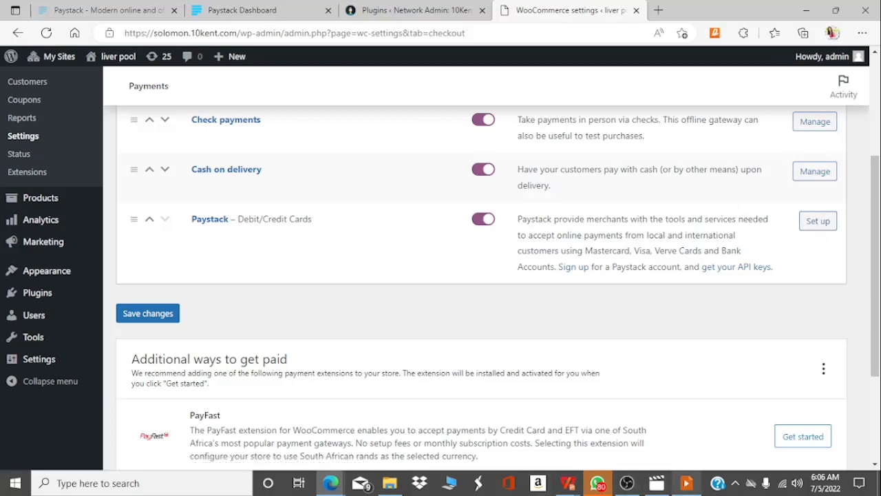
# Step: Switch to the lesson slideshow to read the Paystack setup and configuration instructions, and return to the WooCommerce settings in the browser
pyautogui.click(687, 484)
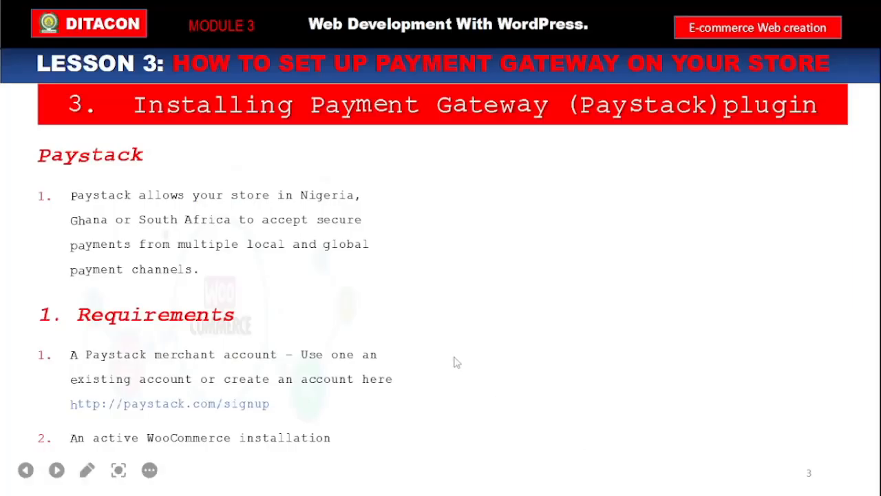
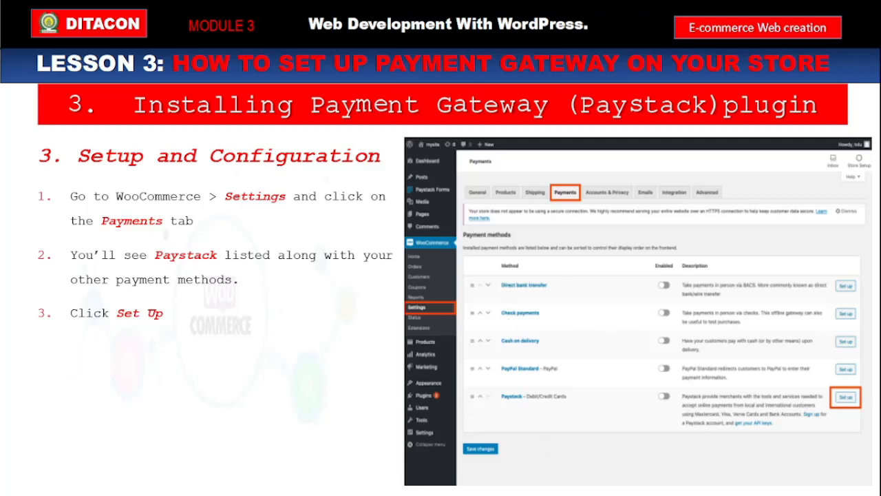
pyautogui.press('super')
pyautogui.moveTo(333, 484)
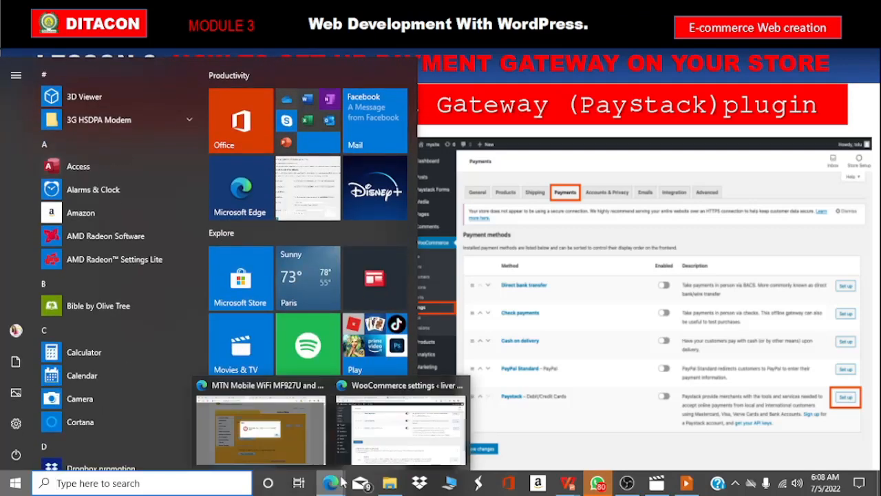
pyautogui.click(395, 419)
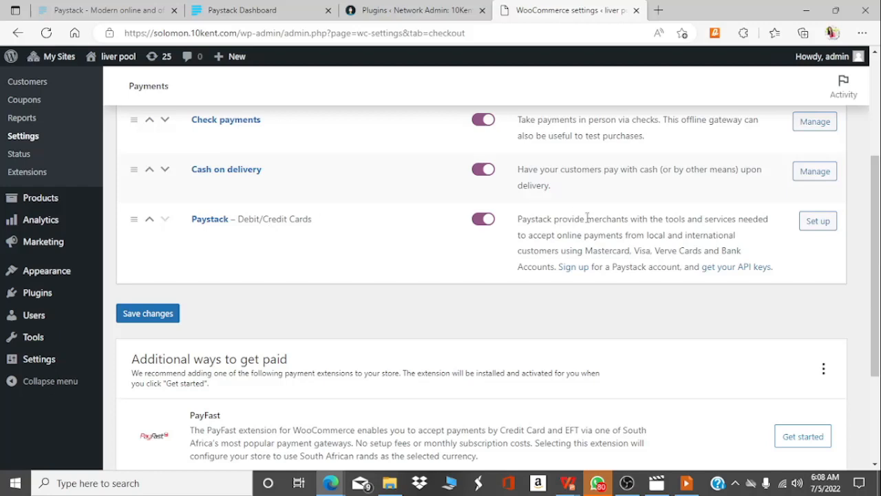
# Step: Open the setup page of the Paystack payment method to reach its configuration fields
pyautogui.click(818, 221)
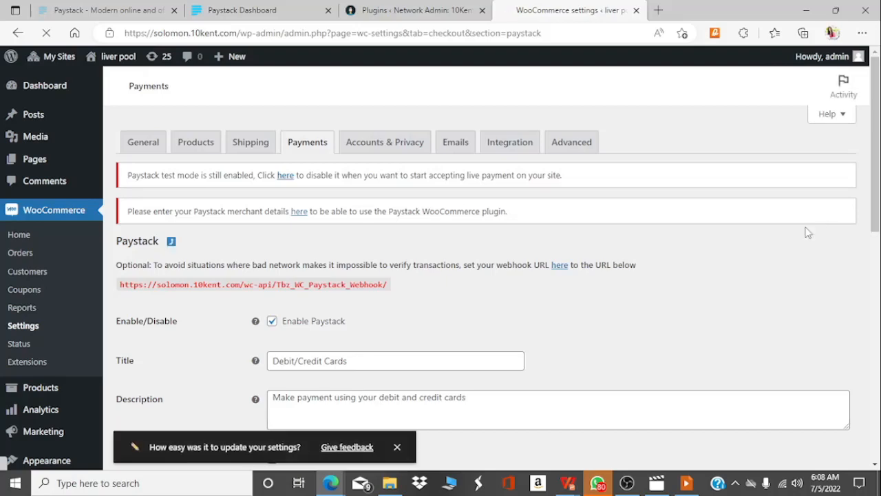
pyautogui.moveTo(875, 83); pyautogui.dragTo(830, 185)
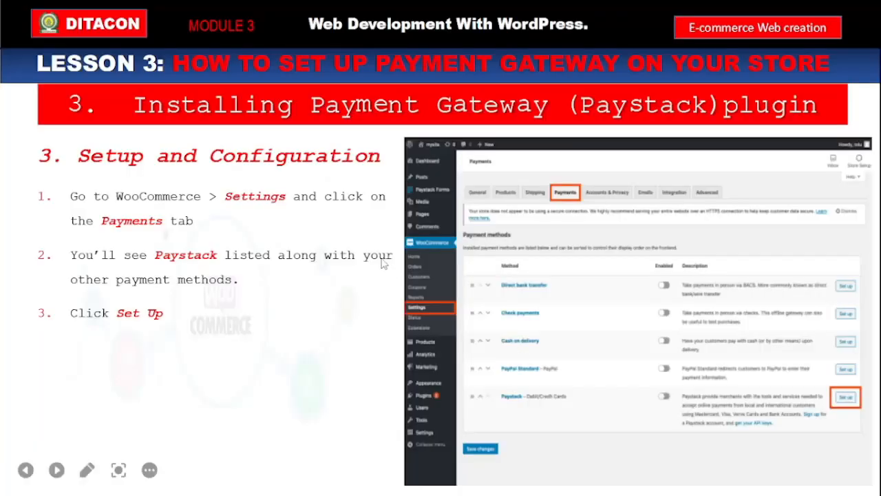
# Step: Check the Setup and Configuration (2) slide in the lesson slideshow, and return to the Paystack settings in the browser
pyautogui.click(383, 264)
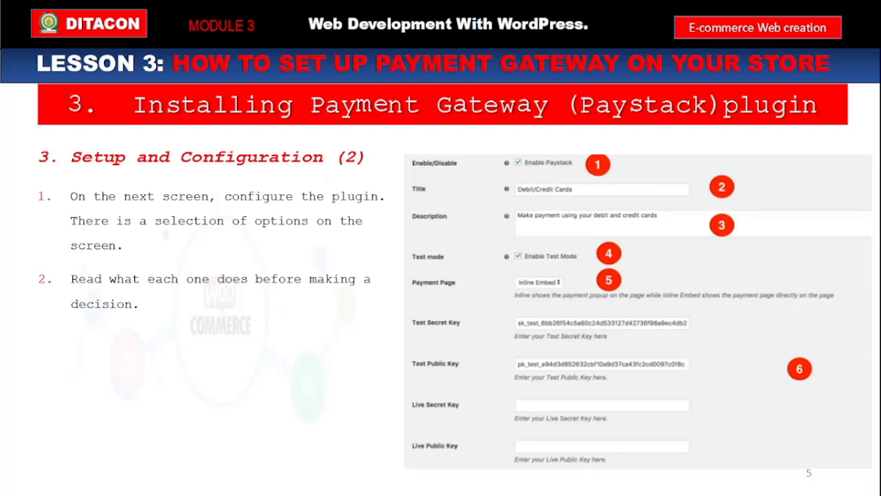
pyautogui.click(181, 344)
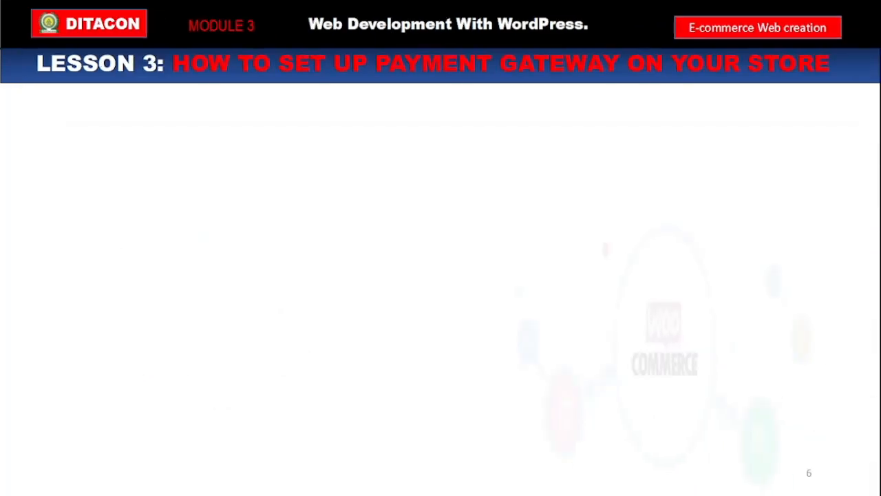
pyautogui.press('super')
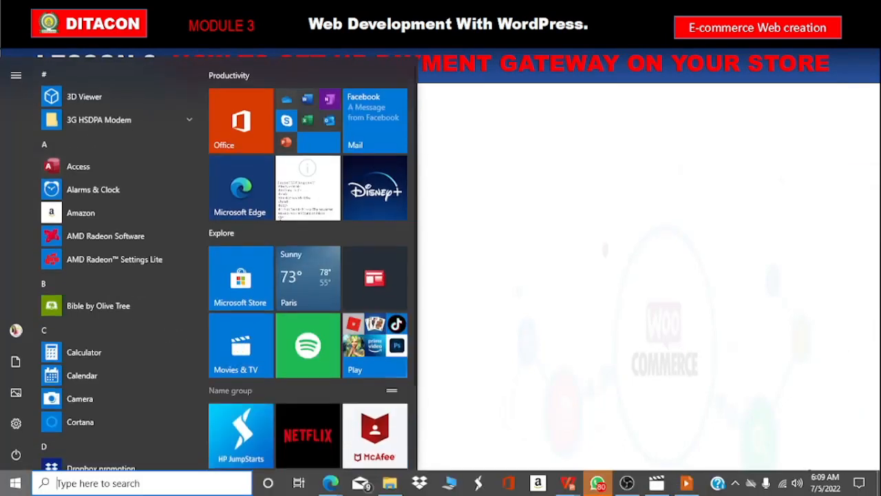
pyautogui.click(687, 484)
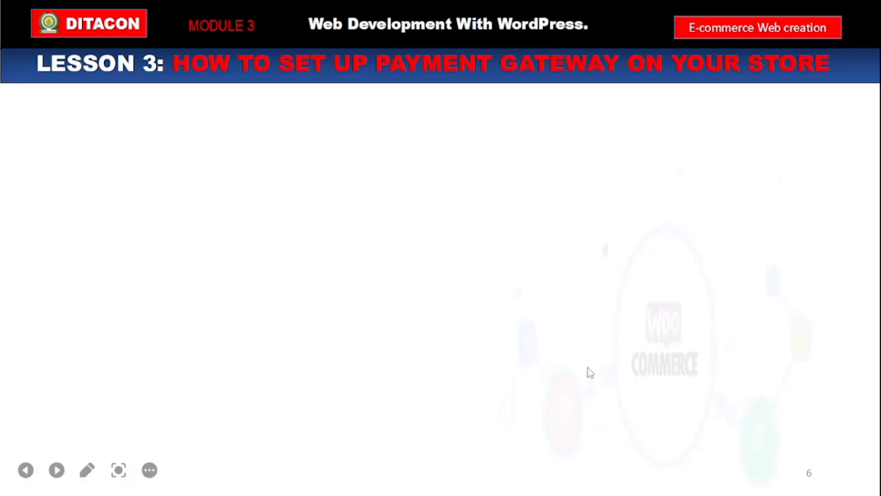
pyautogui.press('super')
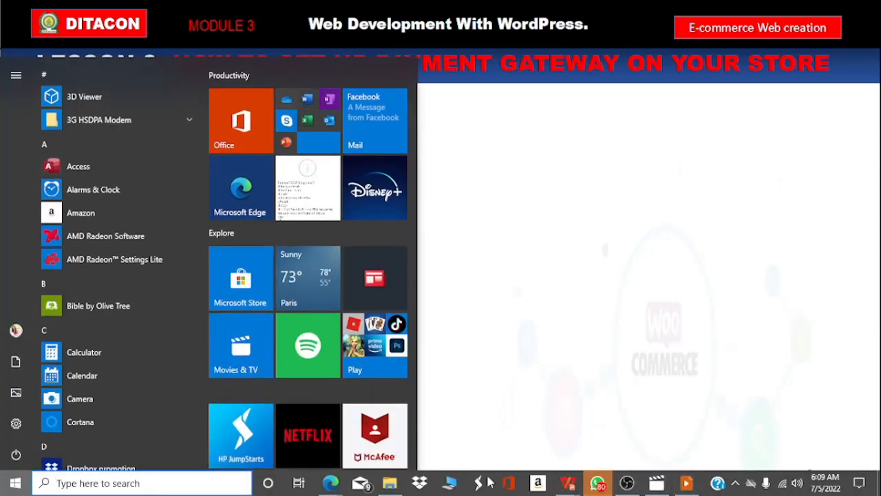
pyautogui.moveTo(339, 485)
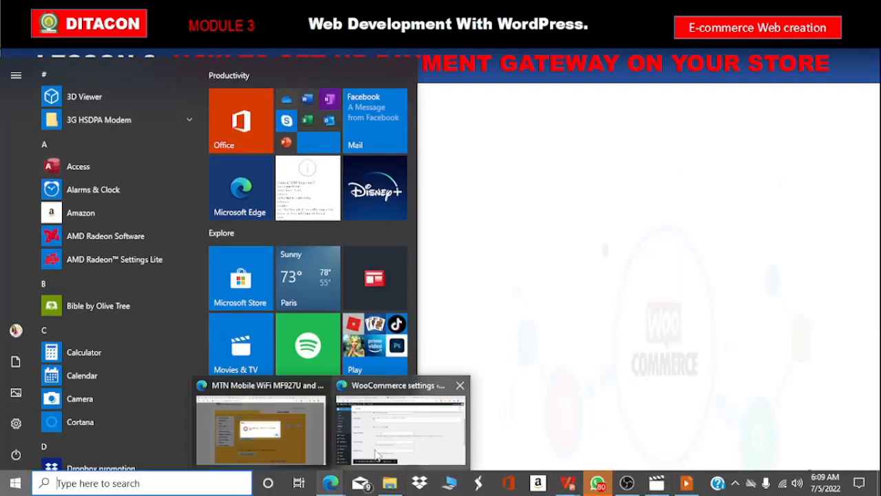
pyautogui.click(383, 449)
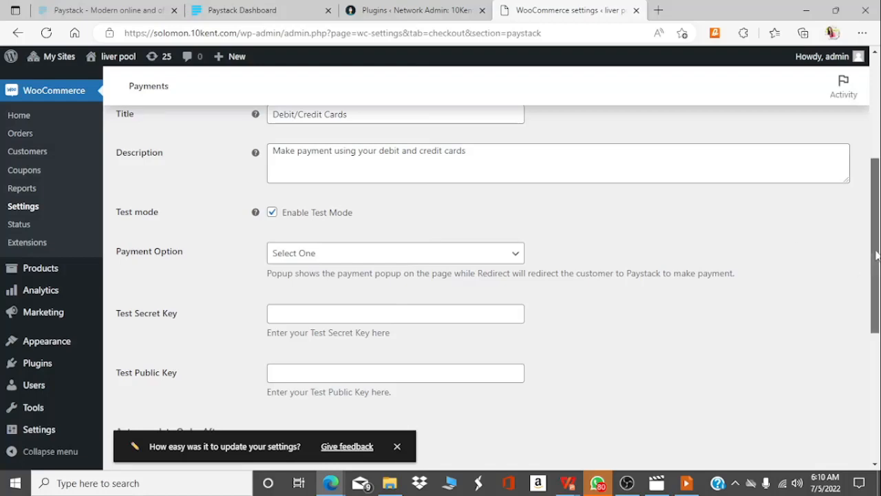
# Step: Switch the Enable Paystack option off and back on in the Paystack settings
pyautogui.moveTo(874, 258); pyautogui.dragTo(867, 175)
pyautogui.scroll(-2, 868, 175)
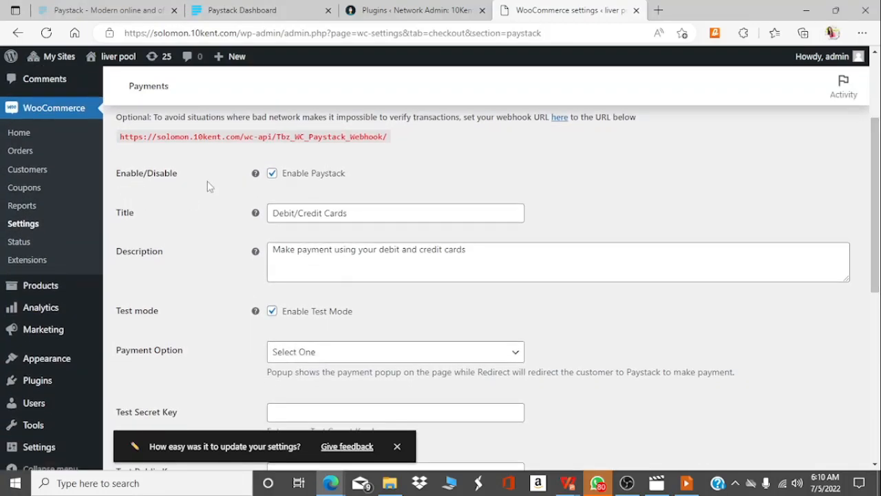
pyautogui.click(273, 176)
pyautogui.click(273, 177)
pyautogui.click(272, 177)
pyautogui.click(272, 177)
# Step: Set the Payment Option of the Paystack payment method to Popup
pyautogui.scroll(-1, 762, 223)
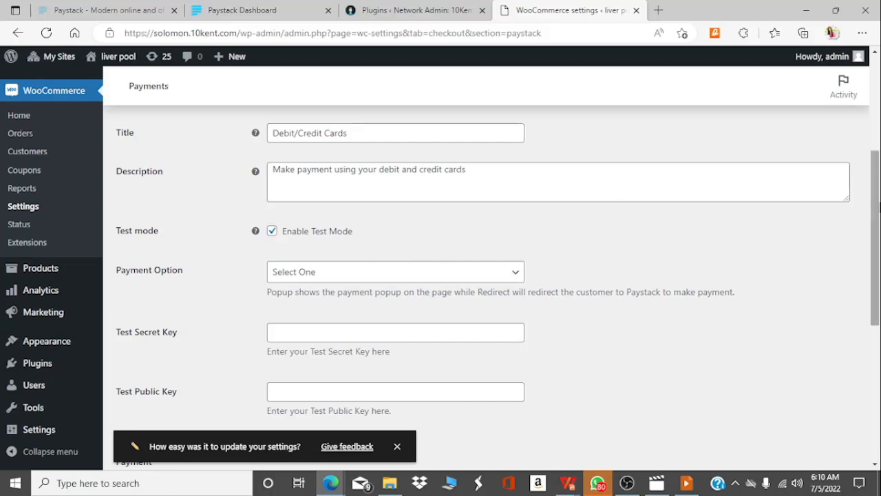
pyautogui.scroll(-1, 877, 219)
pyautogui.scroll(-2, 877, 219)
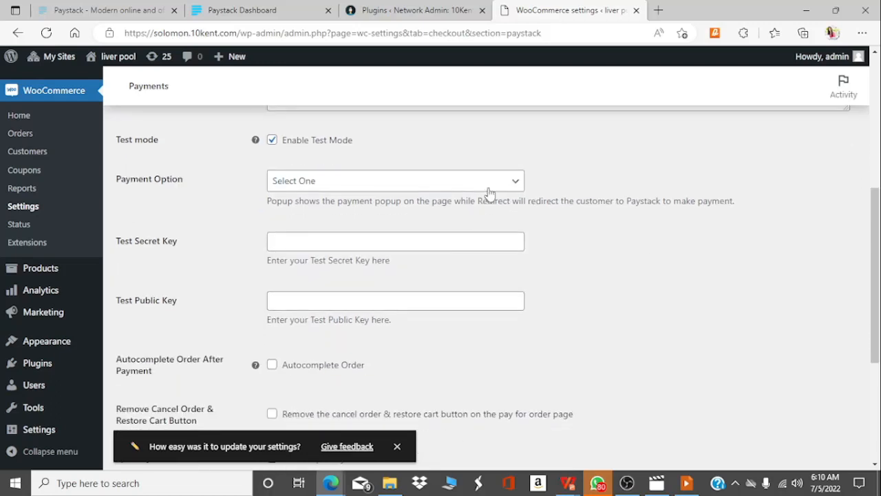
pyautogui.click(501, 185)
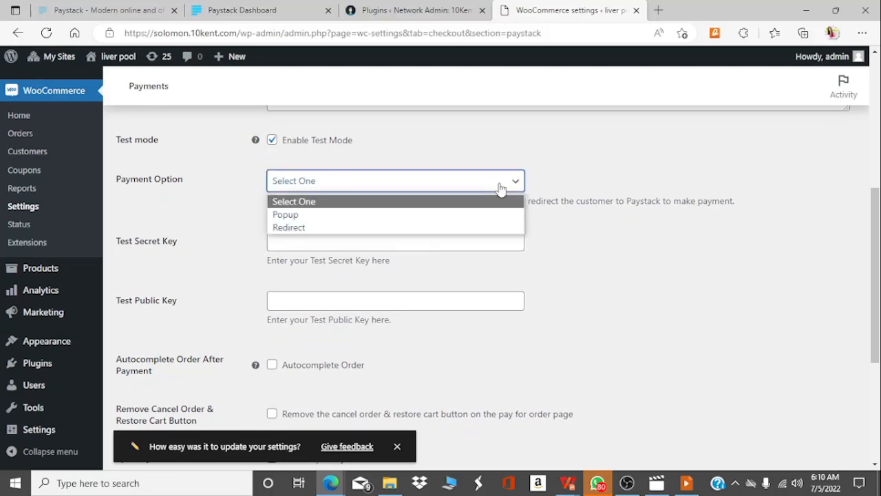
pyautogui.click(318, 221)
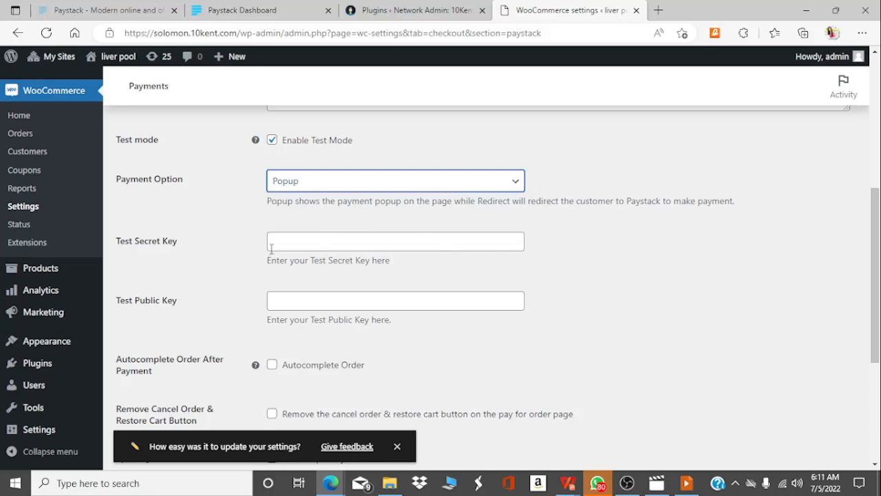
# Step: Switch to the Paystack dashboard and open the API Keys & Webhooks page of its settings
pyautogui.moveTo(876, 242); pyautogui.dragTo(876, 266)
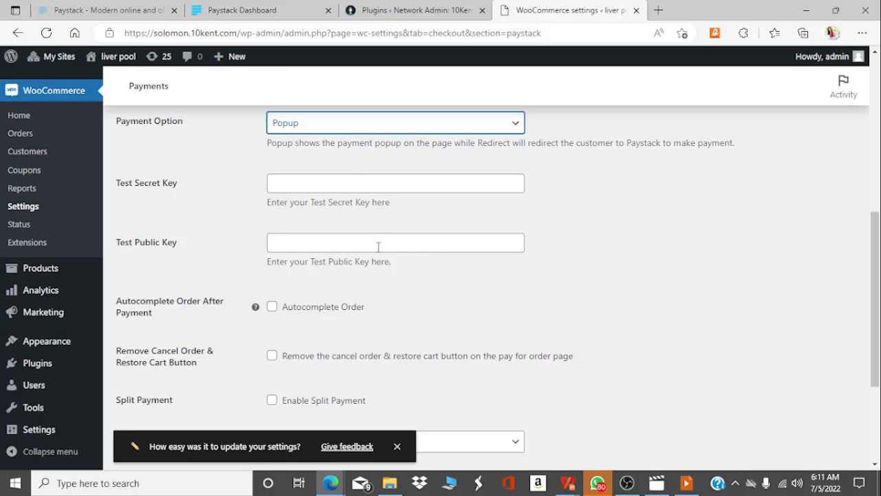
pyautogui.click(241, 8)
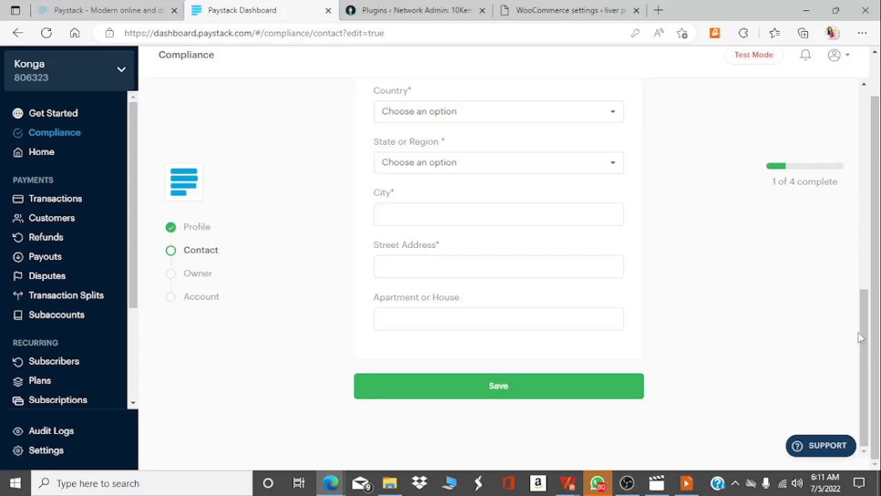
pyautogui.moveTo(859, 338); pyautogui.dragTo(861, 225)
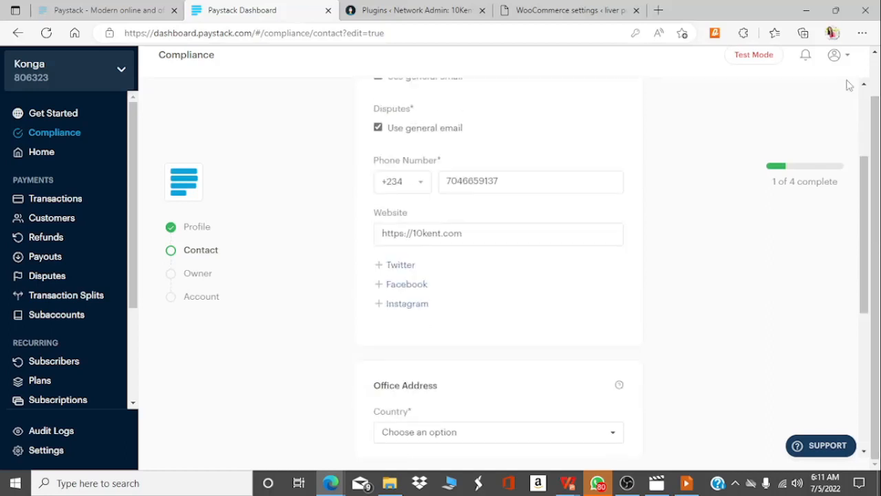
pyautogui.click(845, 58)
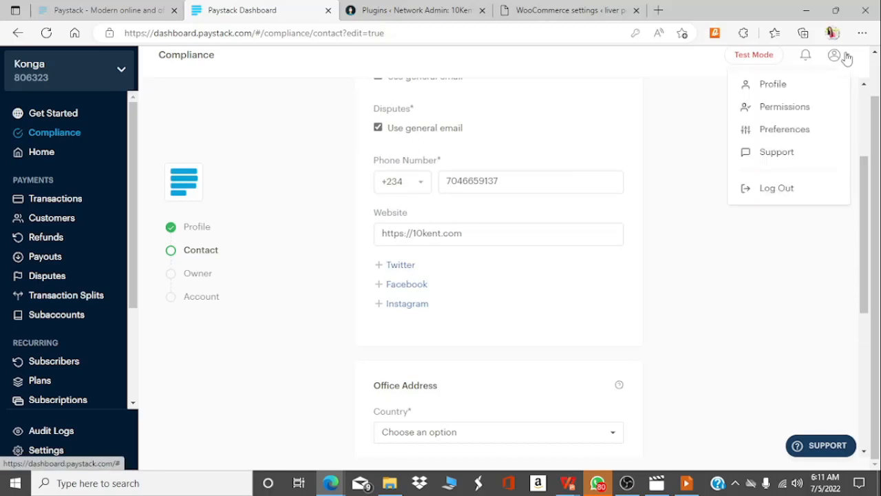
pyautogui.click(785, 129)
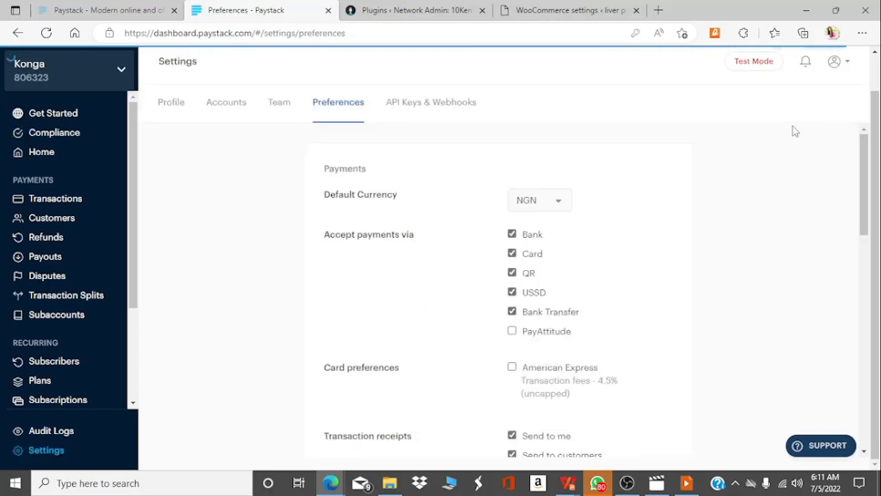
pyautogui.click(442, 110)
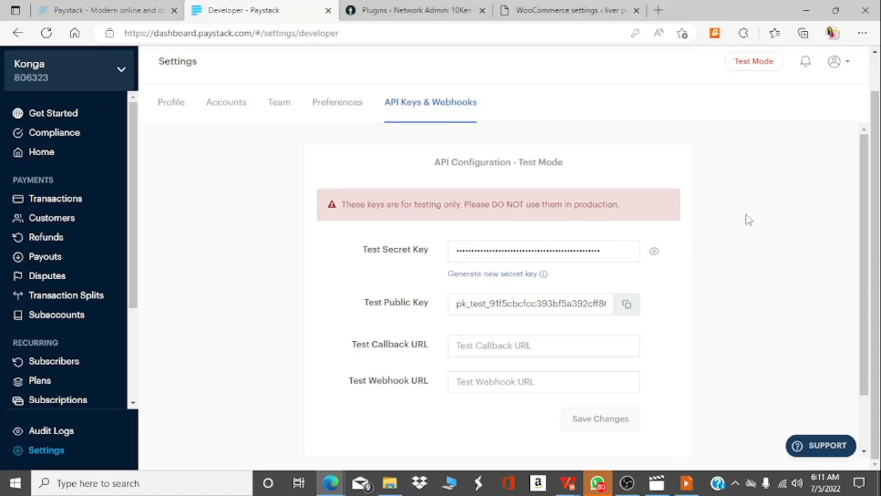
# Step: Examine the test-mode API key and URL fields, and compare them with the key fields in the WooCommerce Paystack settings
pyautogui.scroll(-1, 866, 224)
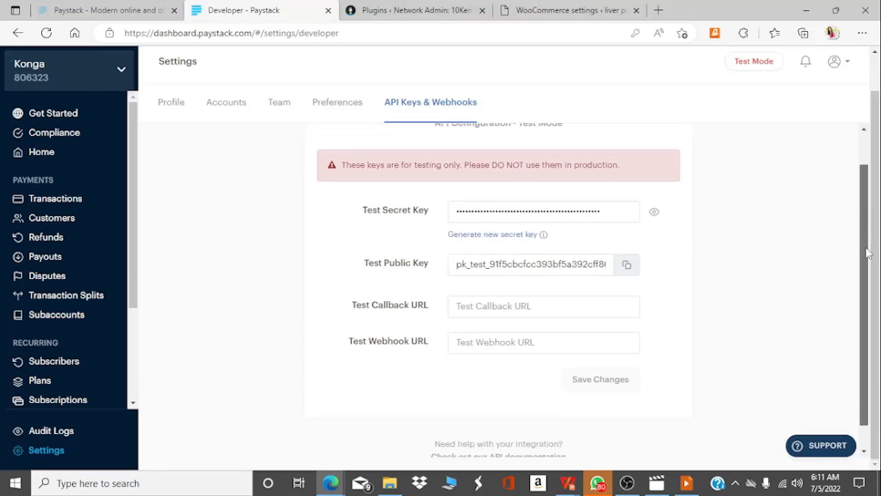
pyautogui.moveTo(330, 197); pyautogui.dragTo(705, 277)
pyautogui.click(705, 276)
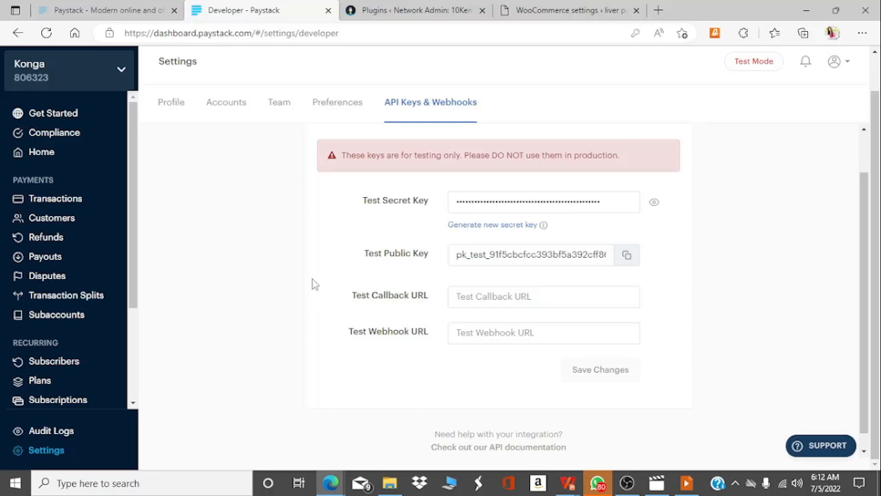
pyautogui.moveTo(311, 284); pyautogui.dragTo(698, 301)
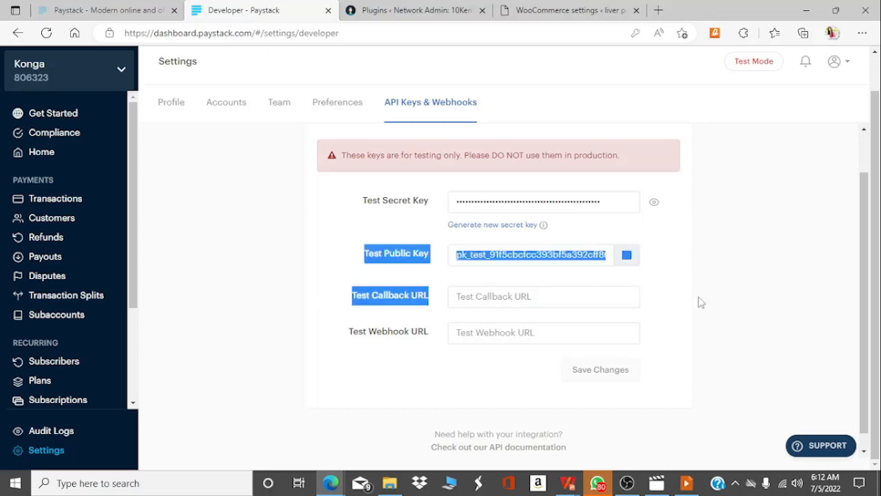
pyautogui.click(702, 303)
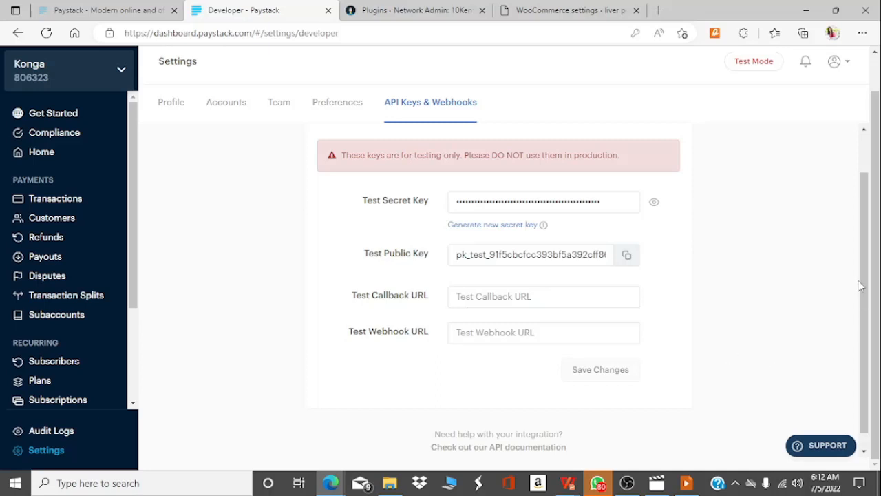
pyautogui.scroll(-1, 868, 296)
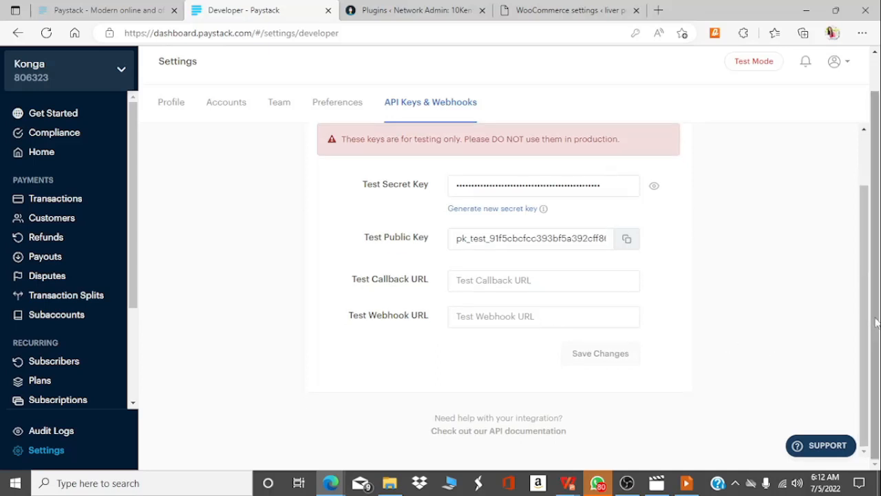
pyautogui.click(570, 19)
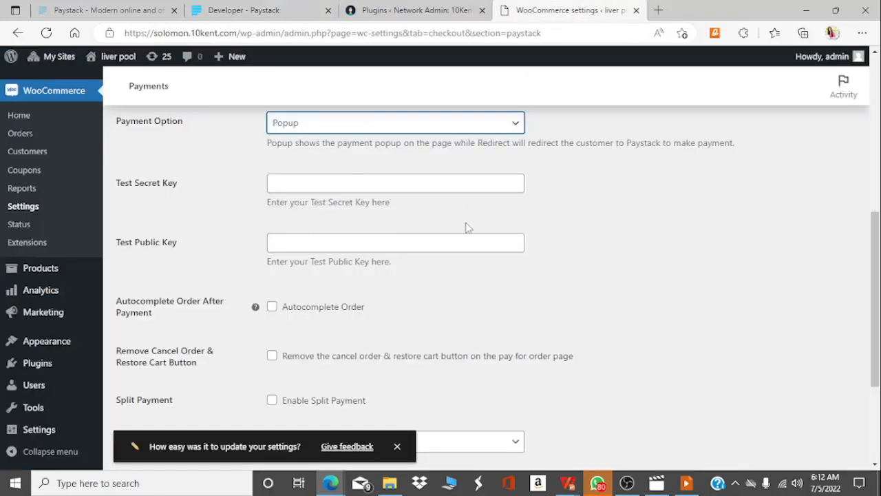
pyautogui.moveTo(877, 262); pyautogui.dragTo(854, 243)
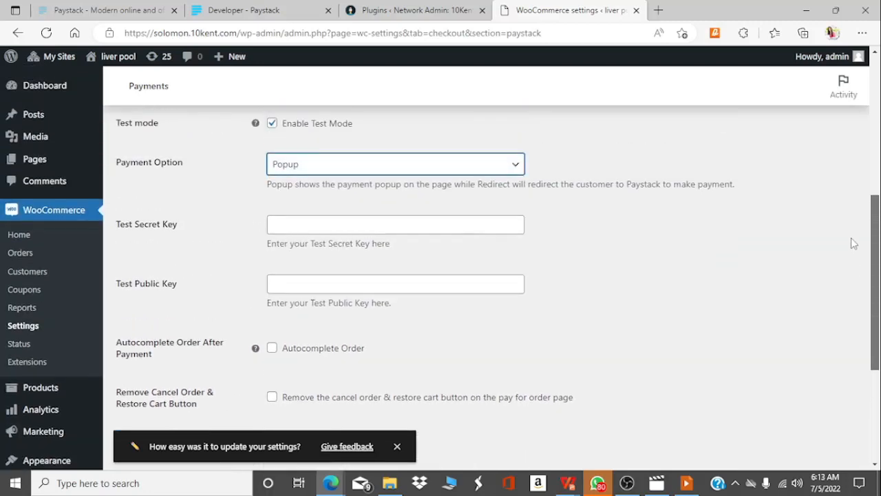
# Step: Reveal and copy the test secret key in the Paystack dashboard, and paste it into the WooCommerce Test Secret Key field
pyautogui.click(227, 17)
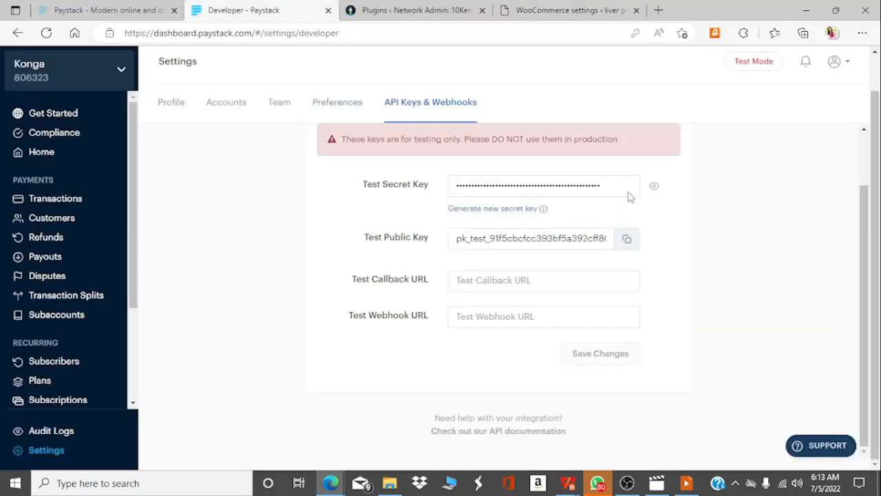
pyautogui.click(654, 188)
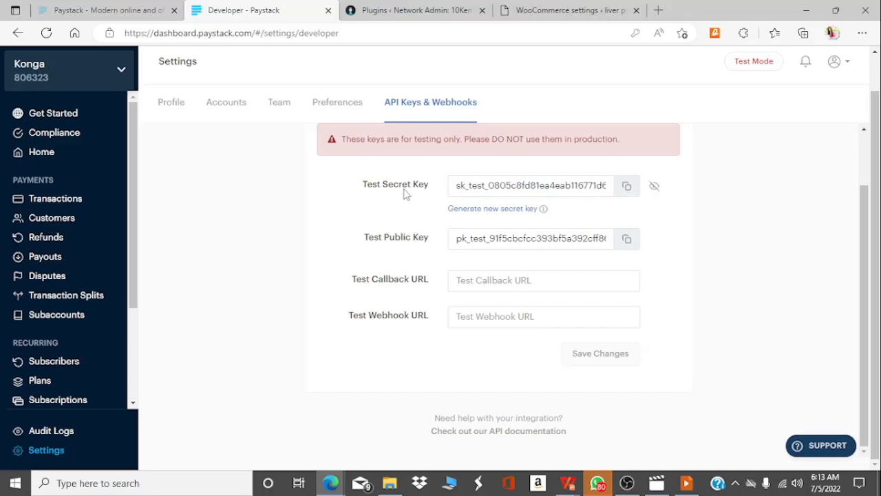
pyautogui.click(627, 188)
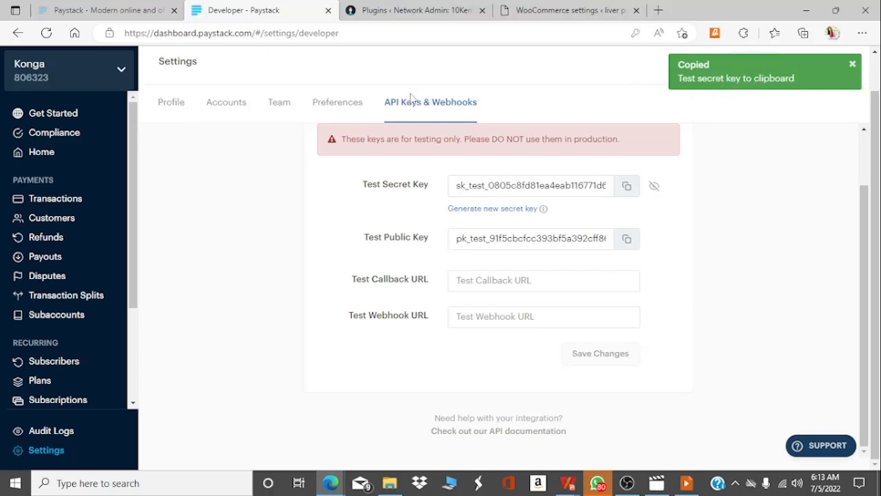
pyautogui.click(555, 11)
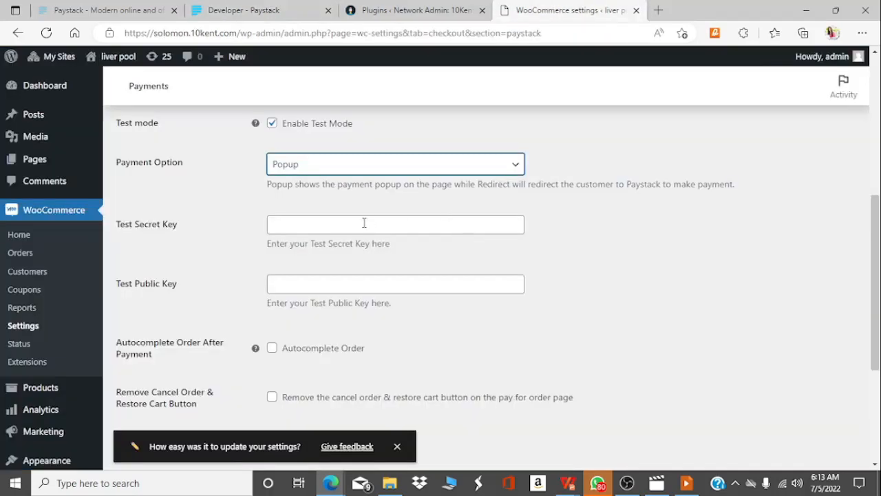
pyautogui.click(342, 230)
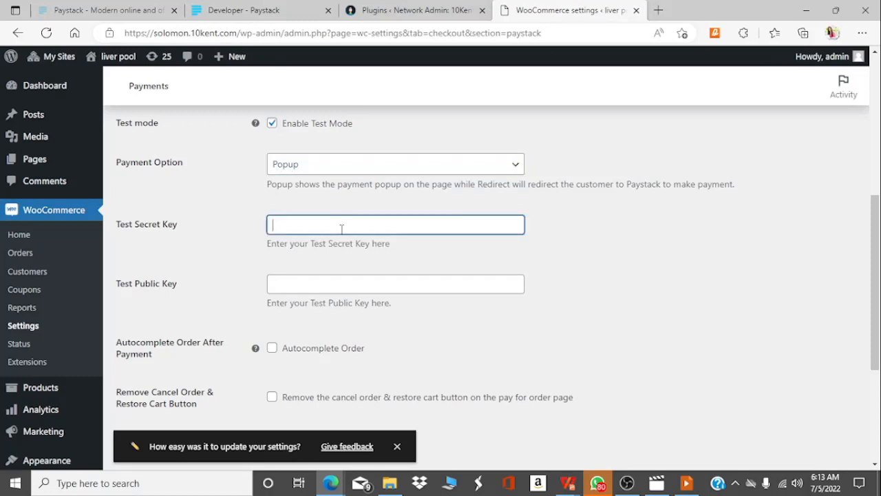
pyautogui.hotkey('ctrl', 'v')
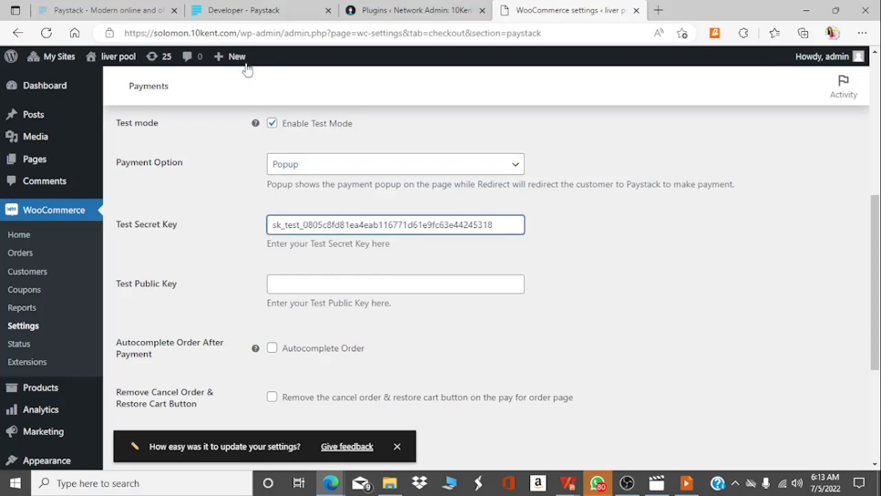
# Step: Copy the test public key from the Paystack dashboard into the WooCommerce Test Public Key field, and save the settings
pyautogui.click(239, 11)
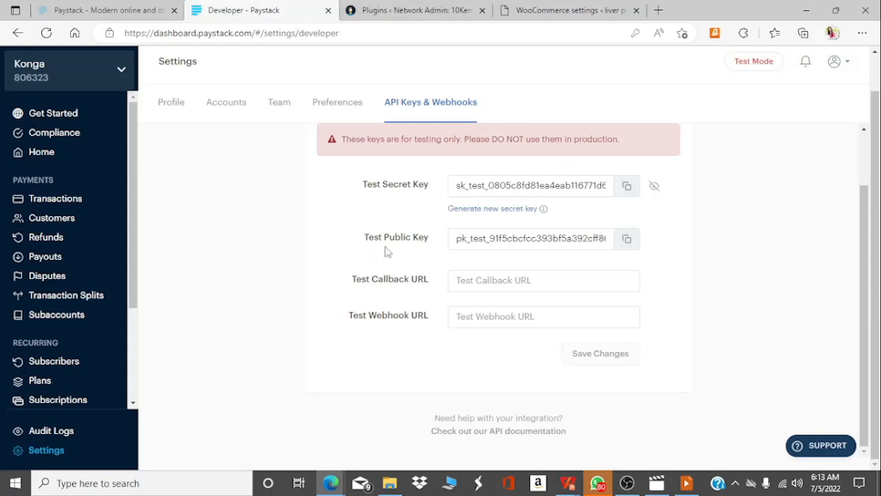
pyautogui.click(628, 241)
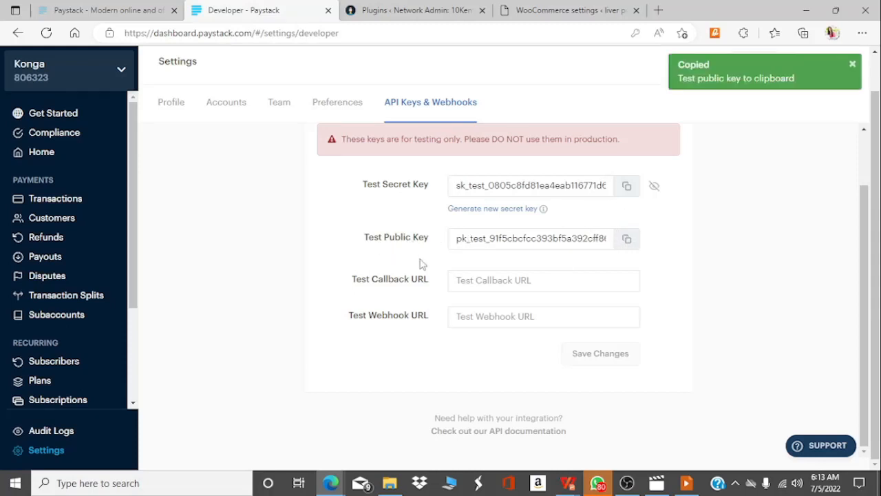
pyautogui.click(544, 18)
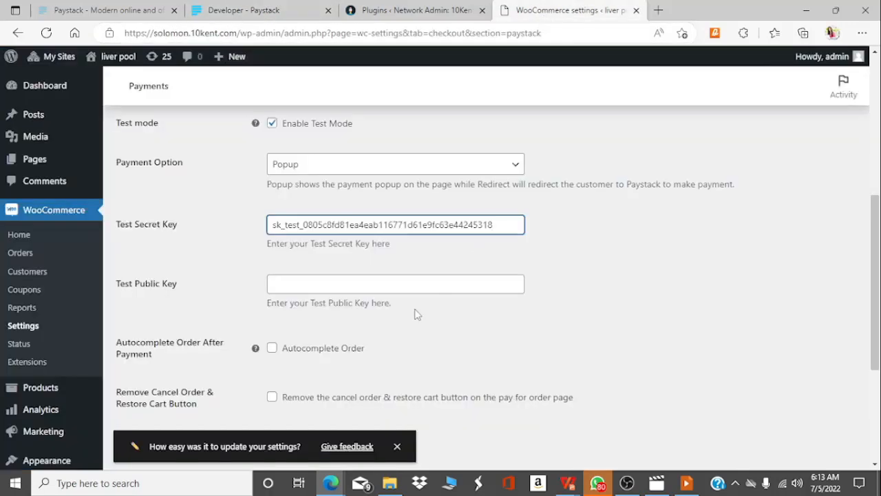
pyautogui.click(371, 279)
pyautogui.hotkey('ctrl', 'v')
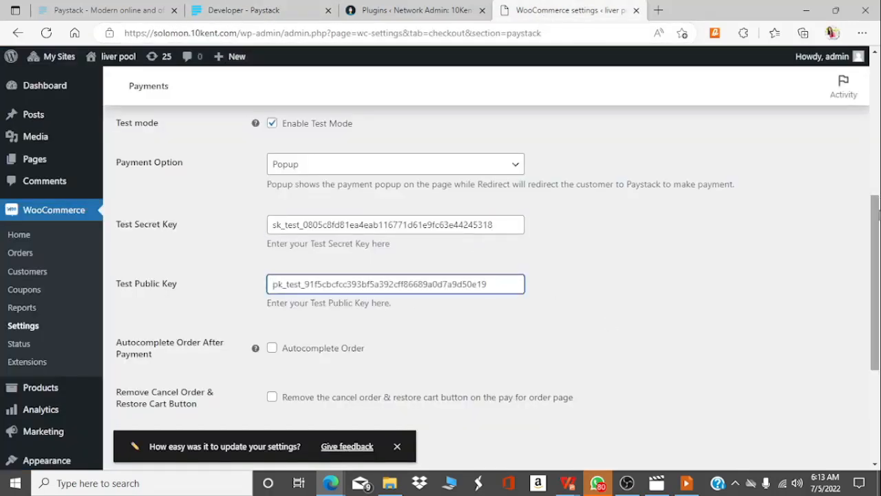
pyautogui.moveTo(875, 219); pyautogui.dragTo(880, 355)
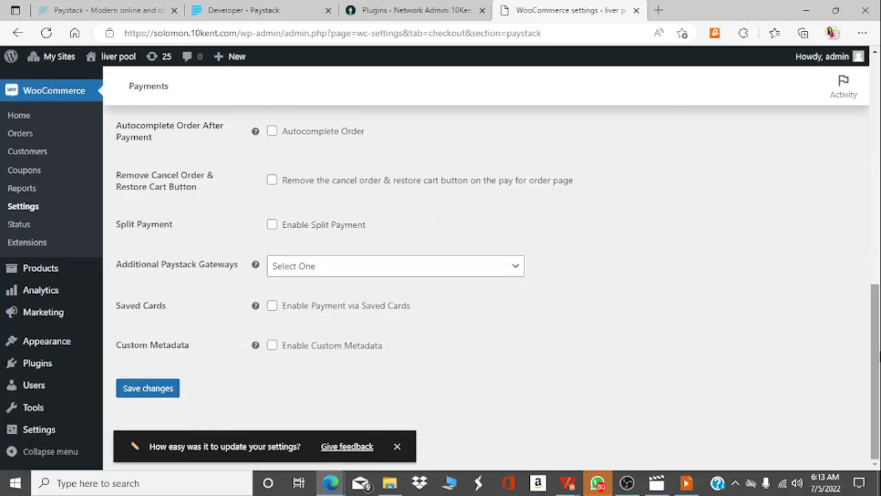
pyautogui.click(137, 391)
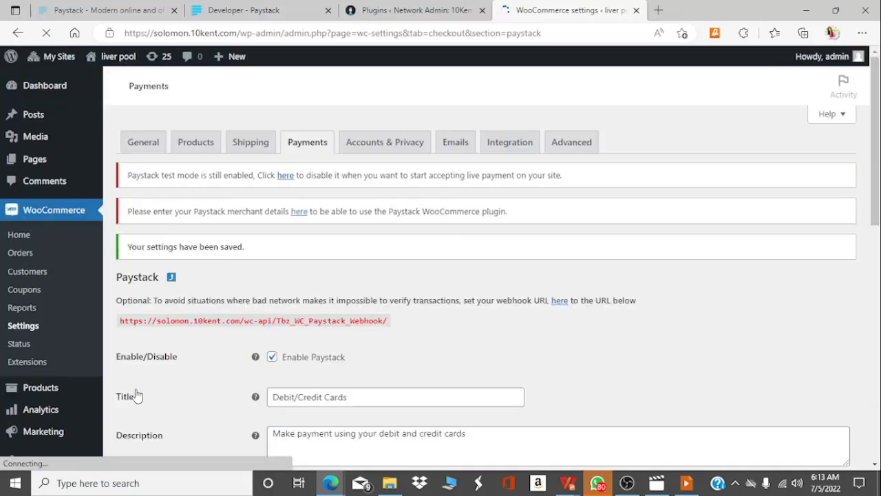
# Step: Enable Autocomplete Order, removal of the cancel order & restore cart button, and Split Payment in the Paystack settings
pyautogui.moveTo(879, 166); pyautogui.dragTo(879, 382)
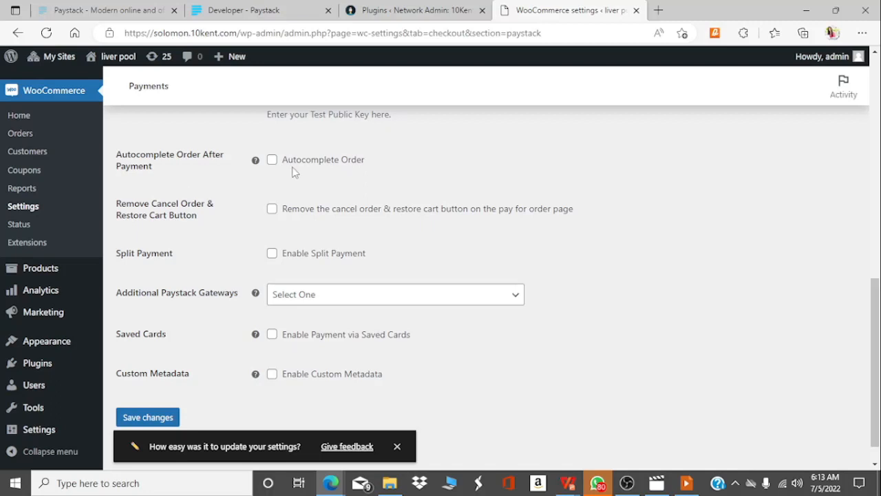
pyautogui.moveTo(260, 161)
pyautogui.click(272, 162)
pyautogui.click(272, 210)
pyautogui.click(272, 255)
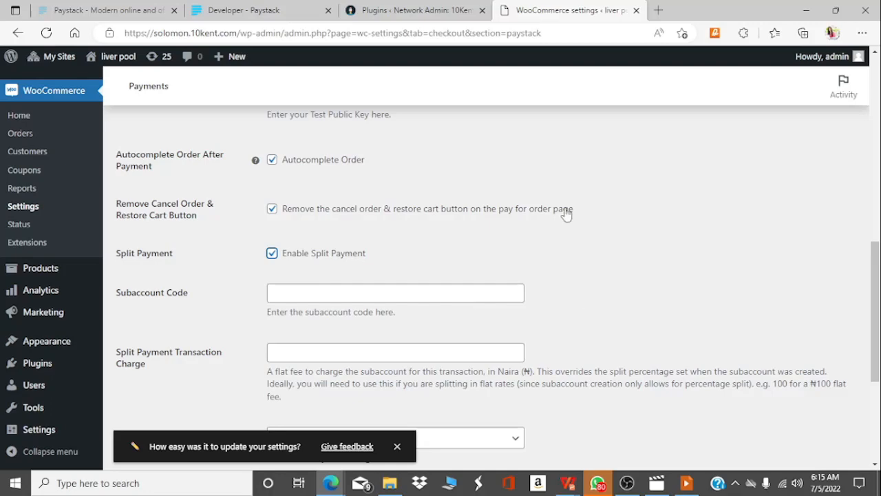
# Step: Set the Paystack Charges Bearer to Account and Additional Paystack Gateways to 1 gateway in the WooCommerce Paystack settings
pyautogui.click(224, 12)
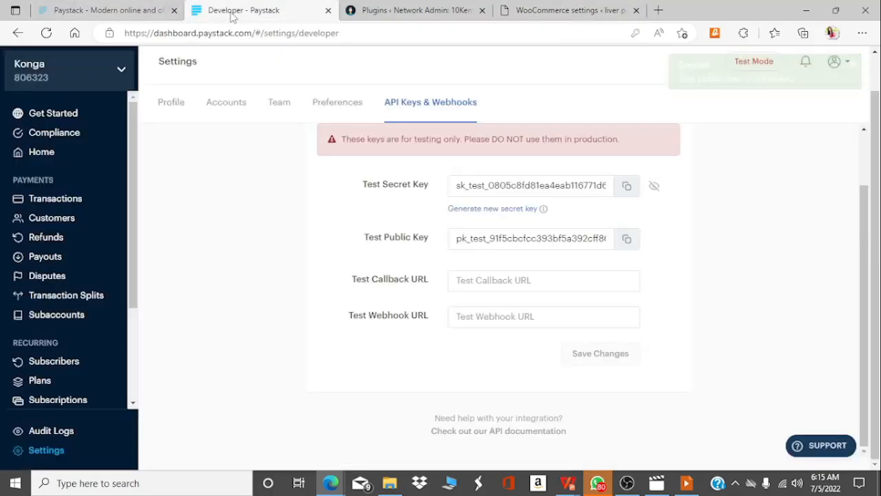
pyautogui.click(540, 11)
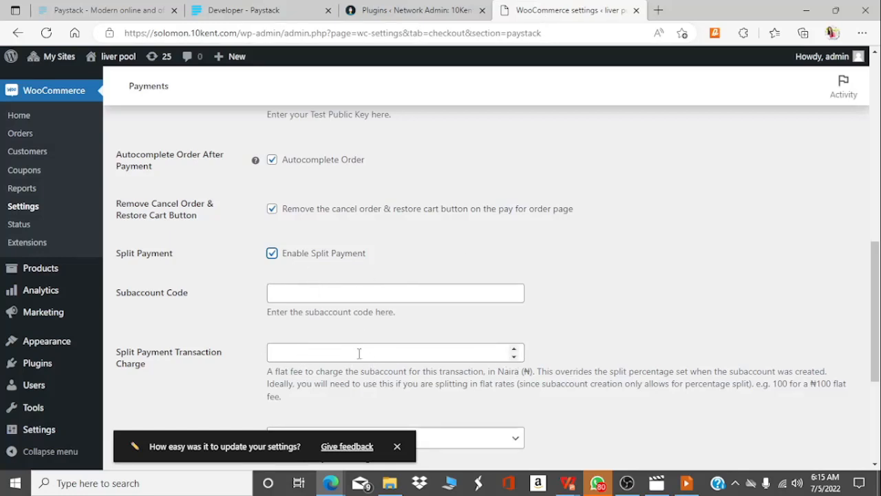
pyautogui.moveTo(878, 282); pyautogui.dragTo(878, 331)
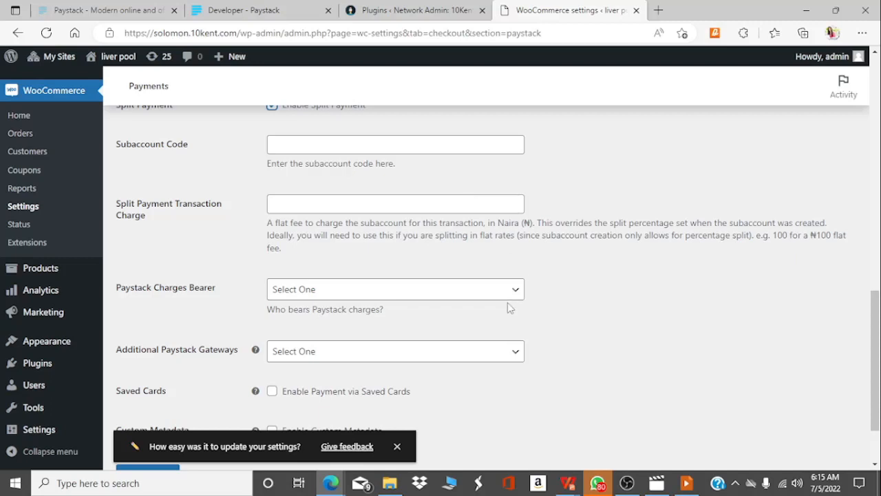
pyautogui.click(473, 299)
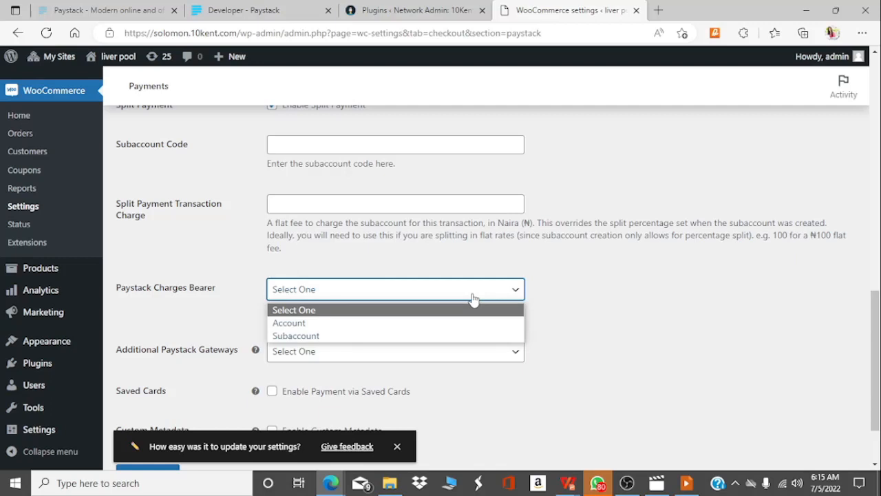
pyautogui.click(597, 317)
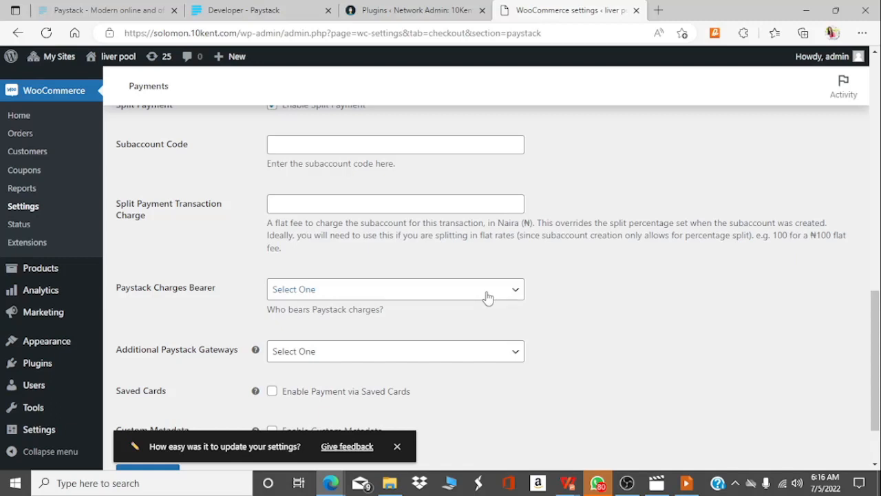
pyautogui.click(487, 296)
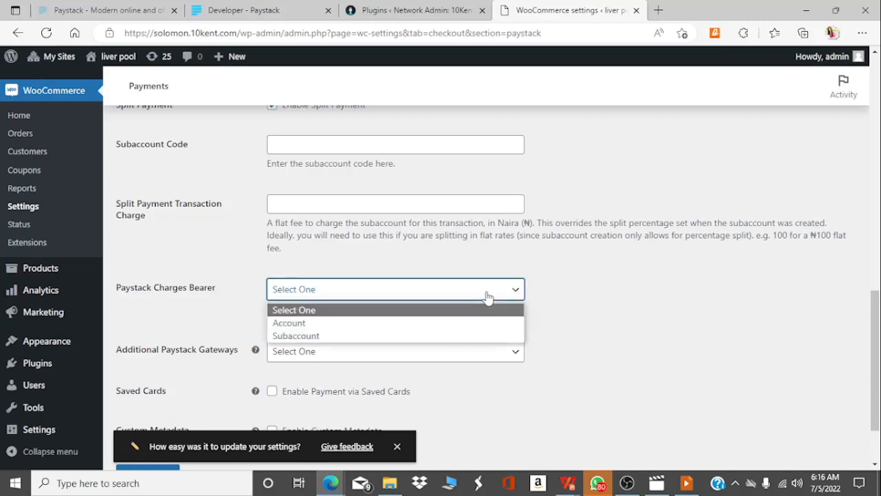
pyautogui.click(420, 325)
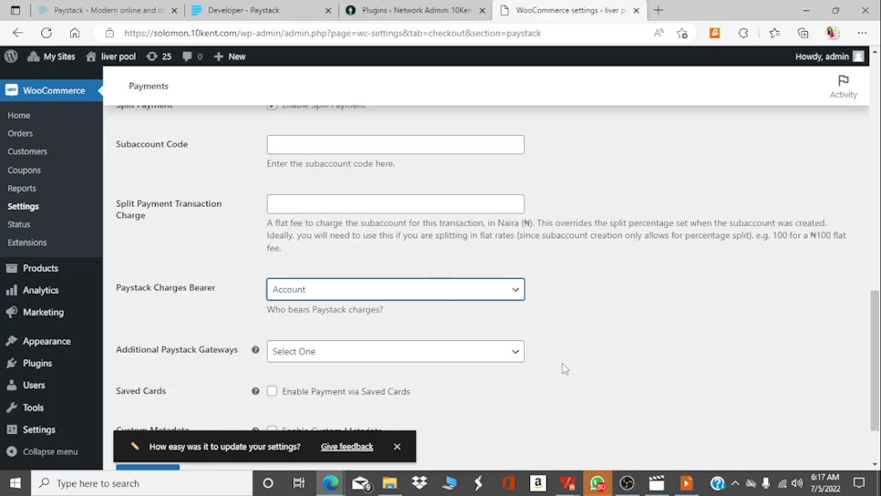
pyautogui.click(508, 360)
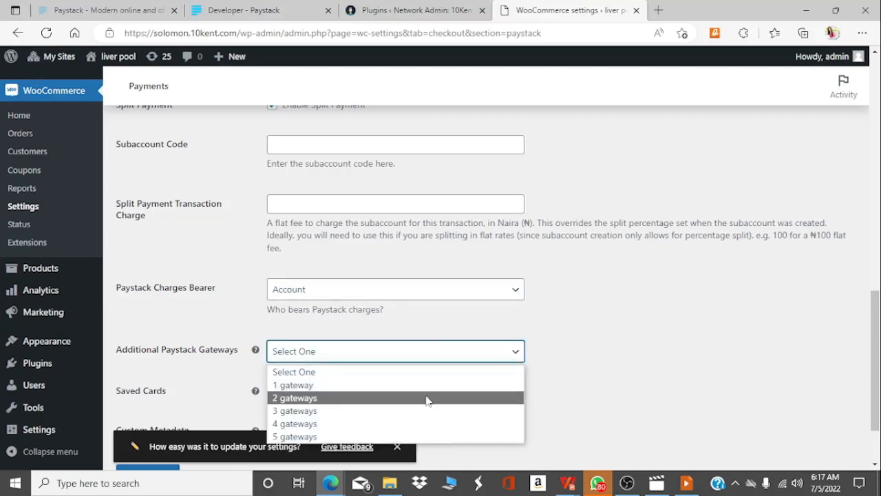
pyautogui.click(420, 386)
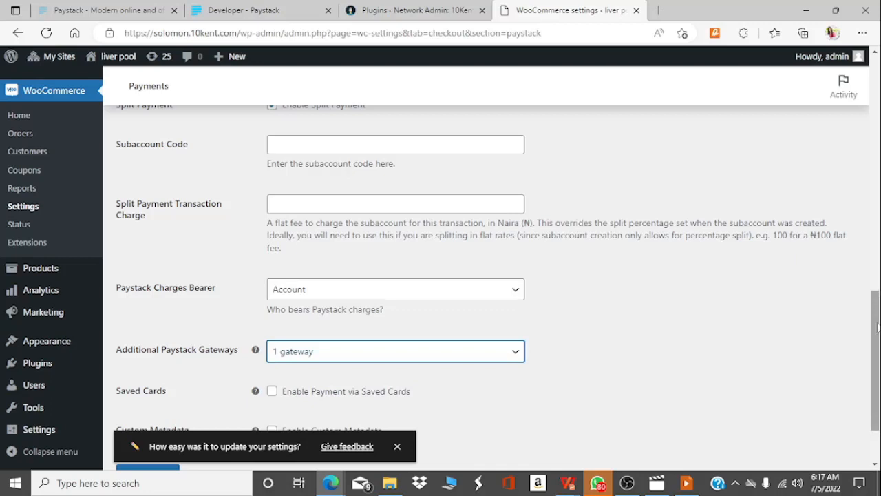
# Step: Enable payment via saved cards and save the Paystack settings
pyautogui.moveTo(879, 328); pyautogui.dragTo(878, 370)
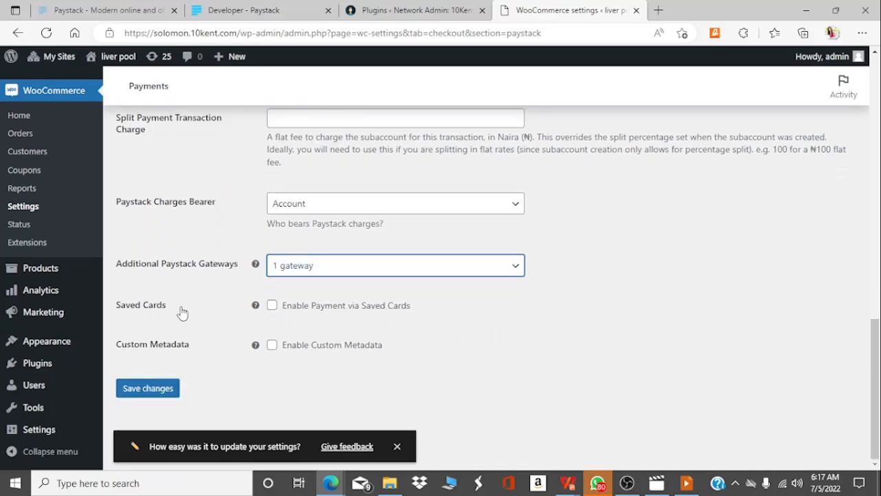
pyautogui.click(273, 307)
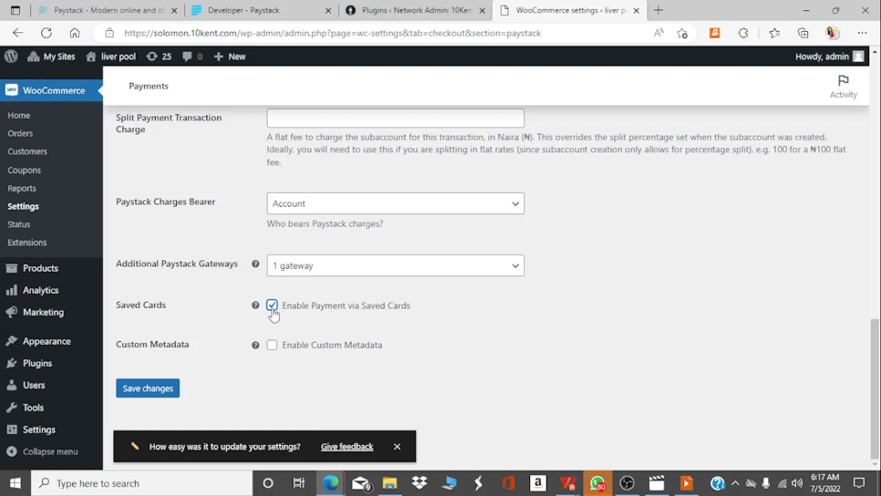
pyautogui.click(273, 306)
pyautogui.click(273, 307)
pyautogui.click(157, 393)
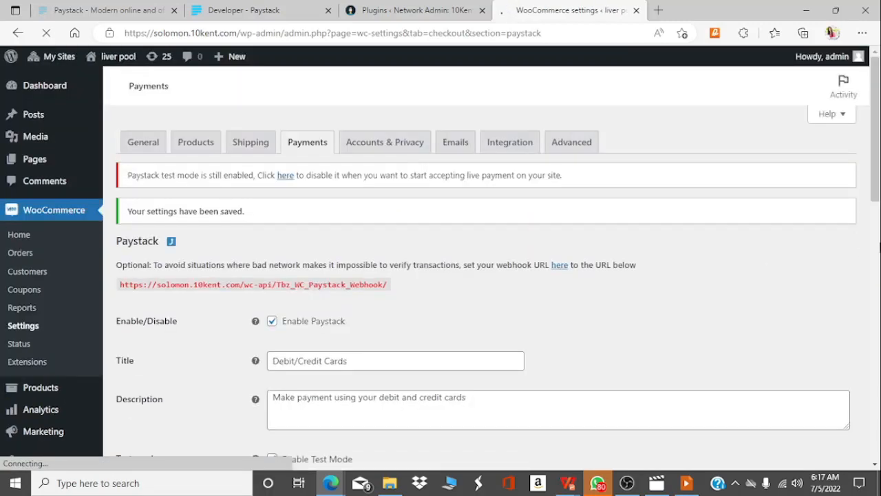
# Step: Review the saved Paystack settings, including the test keys, split payment options and the webhook URL instructions
pyautogui.scroll(-5, 879, 247)
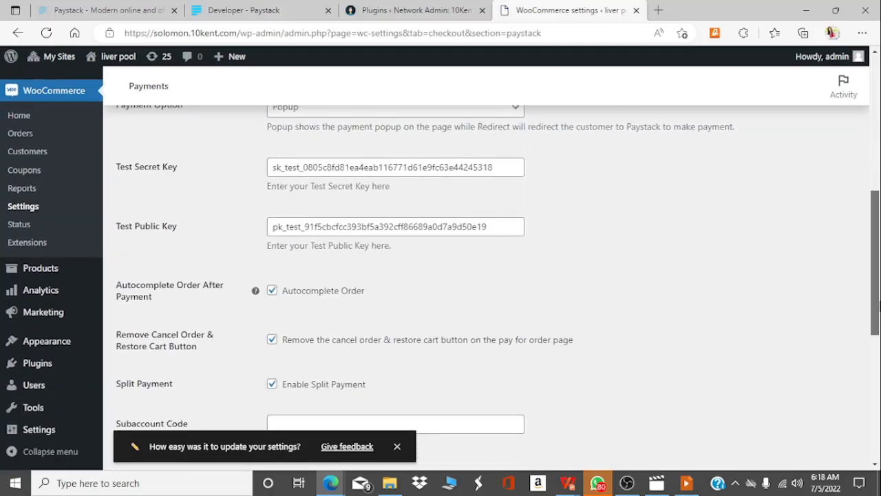
pyautogui.scroll(-4, 877, 293)
pyautogui.scroll(6, 846, 250)
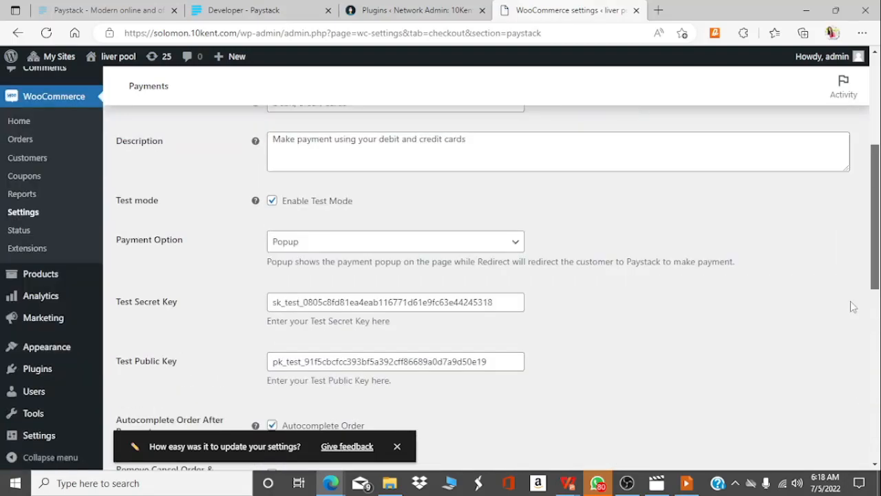
pyautogui.scroll(-5, 853, 306)
pyautogui.scroll(2, 859, 338)
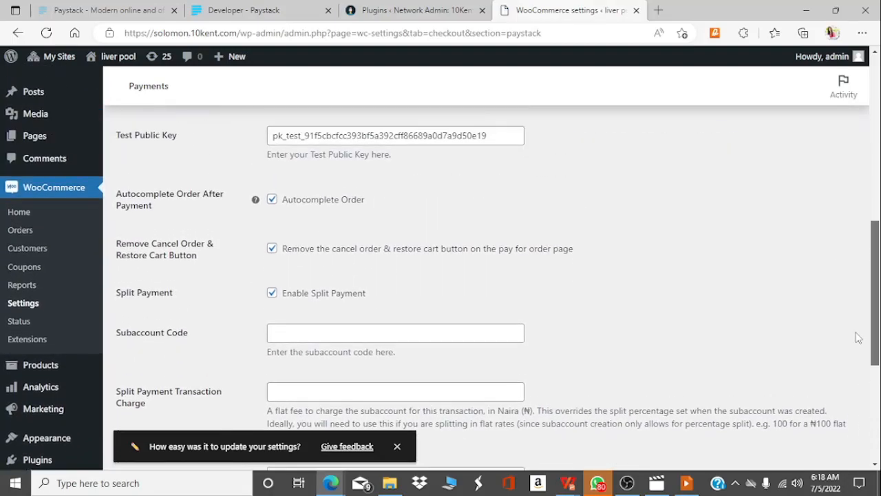
pyautogui.scroll(6, 859, 338)
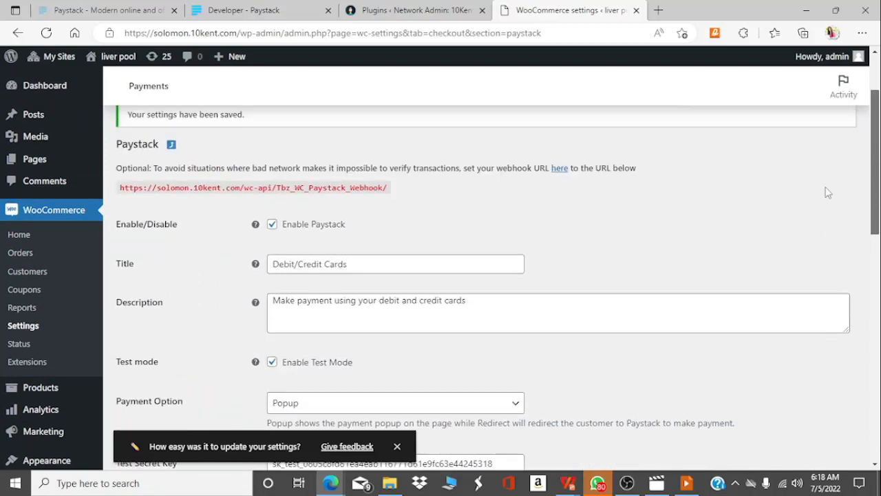
pyautogui.scroll(2, 827, 190)
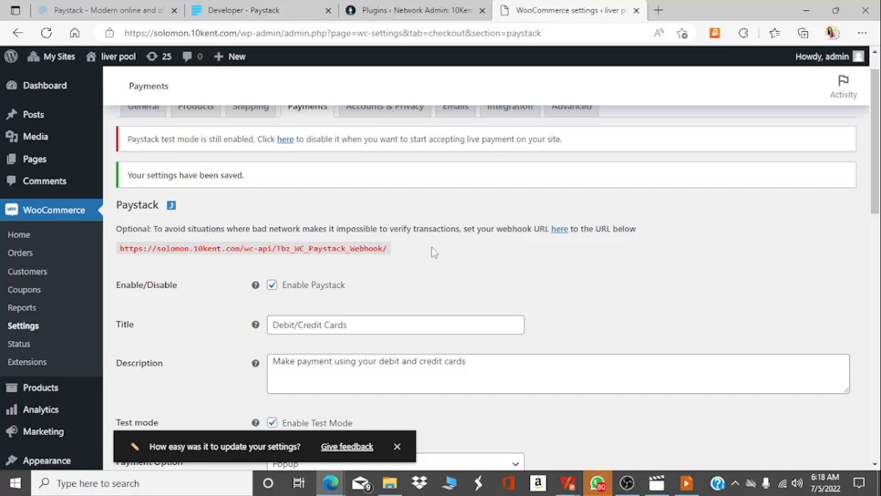
# Step: Copy the Paystack webhook URL from WooCommerce into the Test Webhook URL field of the Paystack dashboard and save the changes
pyautogui.click(560, 230)
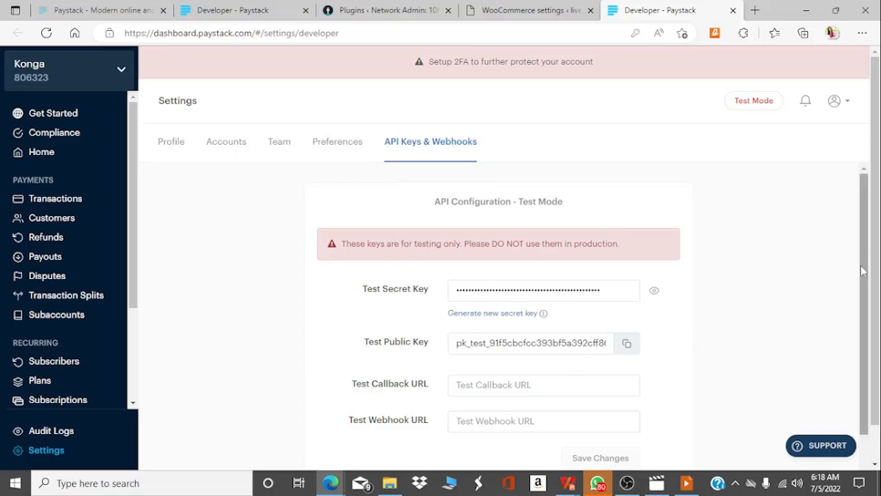
pyautogui.click(540, 15)
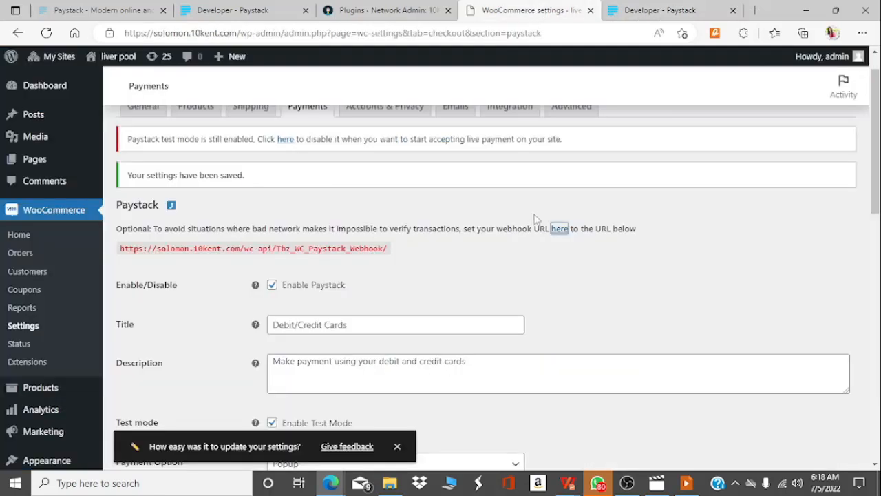
pyautogui.moveTo(388, 248); pyautogui.dragTo(119, 254)
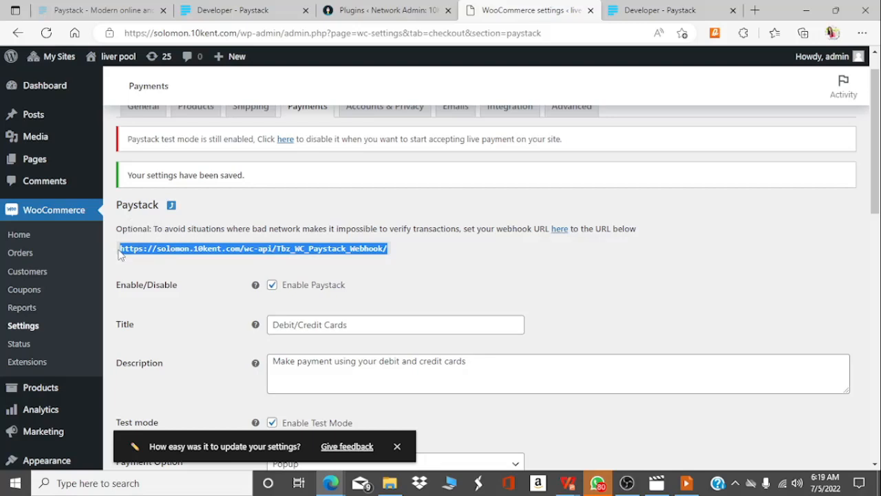
pyautogui.click(633, 16)
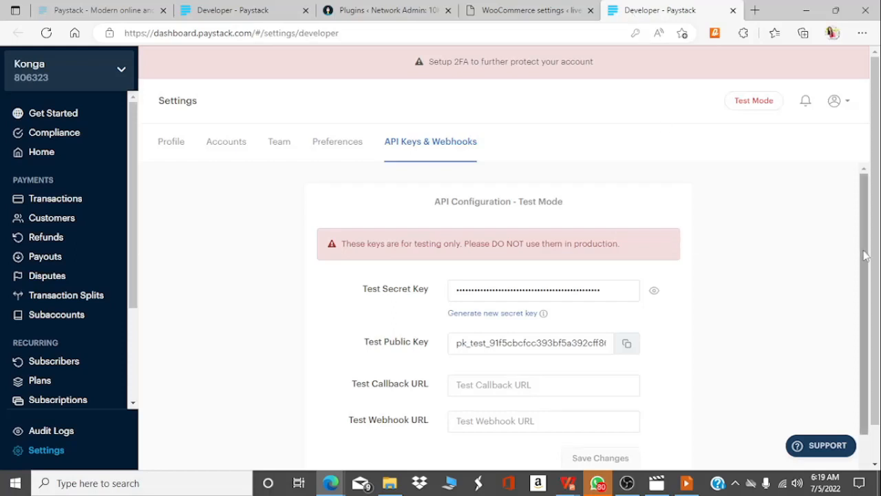
pyautogui.moveTo(865, 252); pyautogui.dragTo(865, 279)
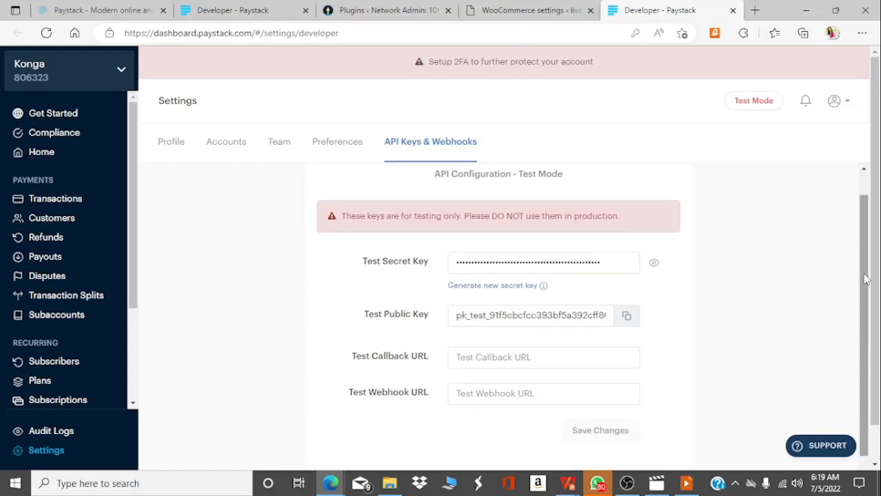
pyautogui.click(508, 397)
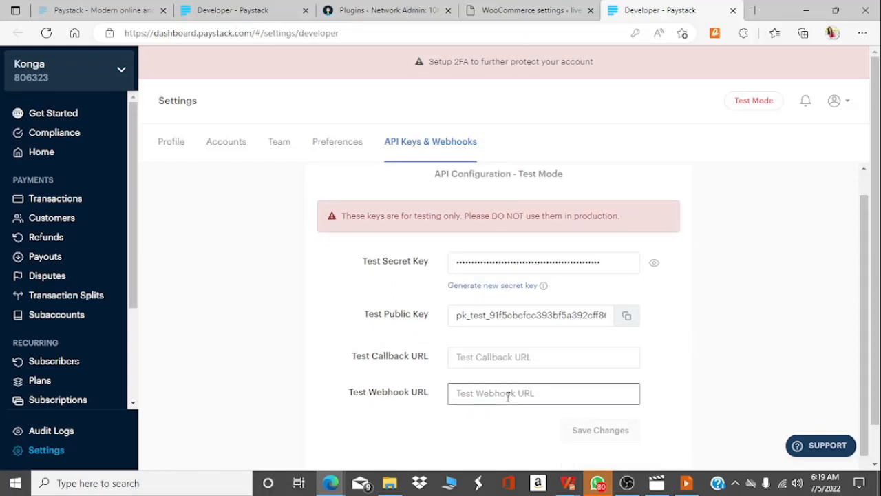
pyautogui.hotkey('ctrl', 'v')
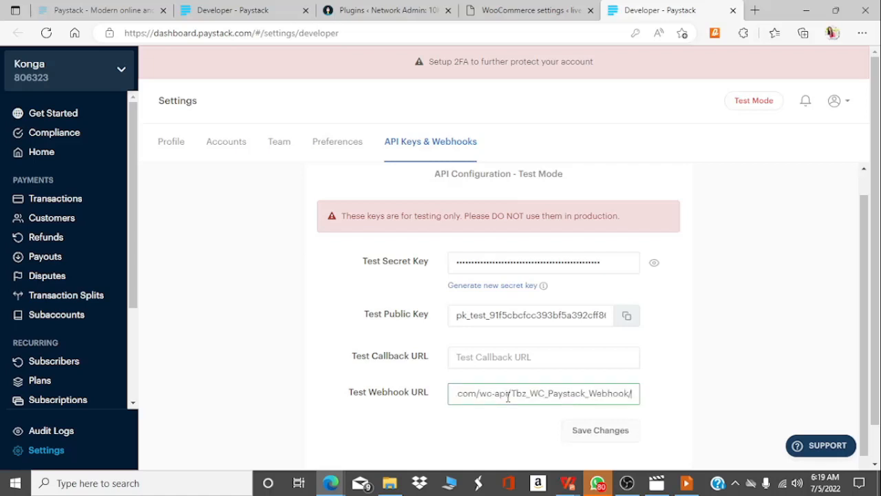
pyautogui.click(609, 434)
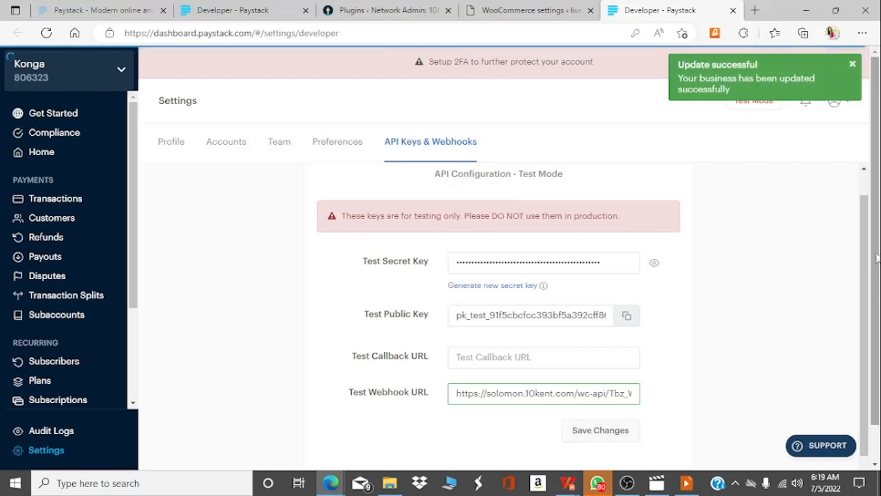
# Step: Open the payout account settings in the Paystack dashboard and accept the browser's update of the saved password
pyautogui.moveTo(864, 249); pyautogui.dragTo(842, 170)
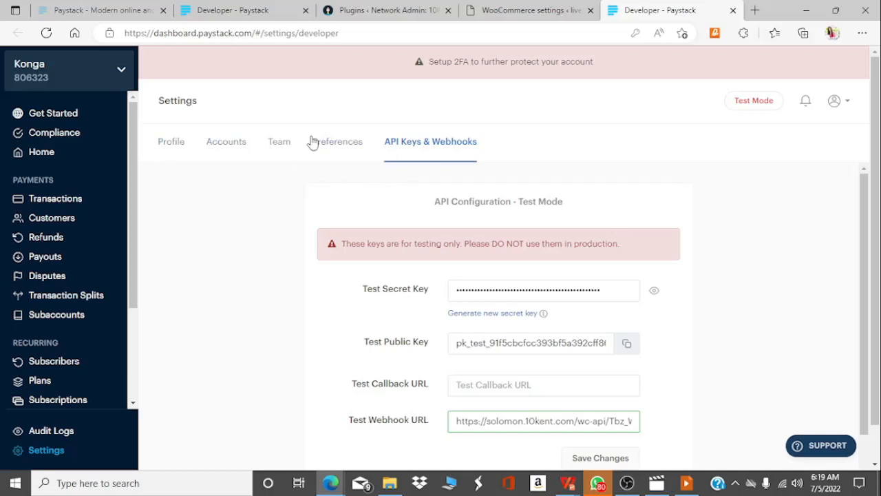
pyautogui.click(220, 146)
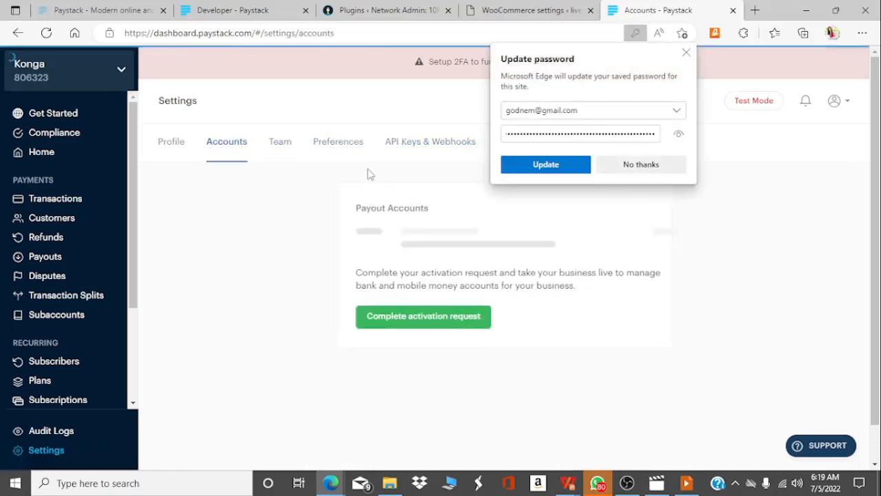
pyautogui.click(561, 165)
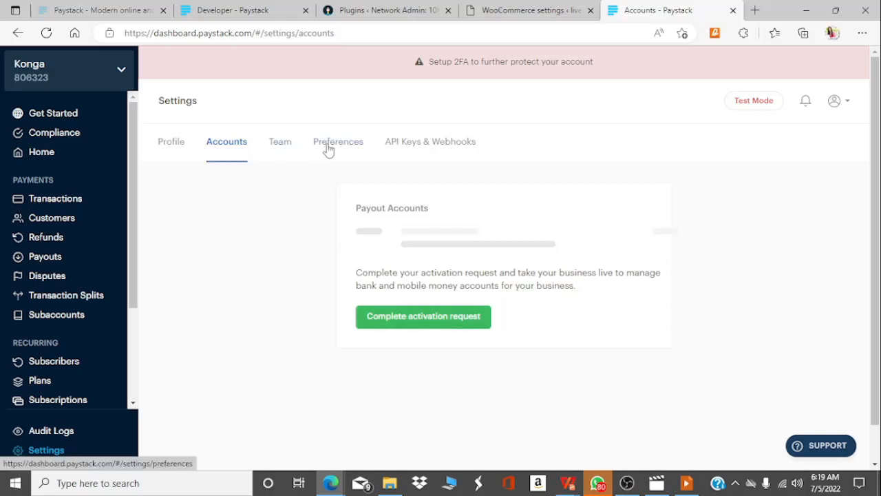
# Step: Examine the team members, the Payouts page, and the payments, recurring and commerce sections of the Paystack dashboard
pyautogui.click(275, 151)
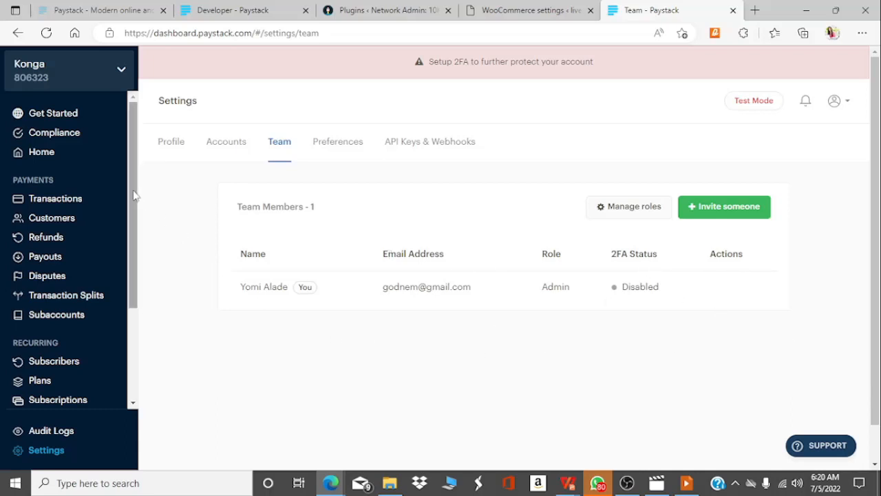
pyautogui.moveTo(133, 193)
pyautogui.mouseDown()
pyautogui.moveTo(131, 277)
pyautogui.moveTo(123, 187)
pyautogui.mouseUp()
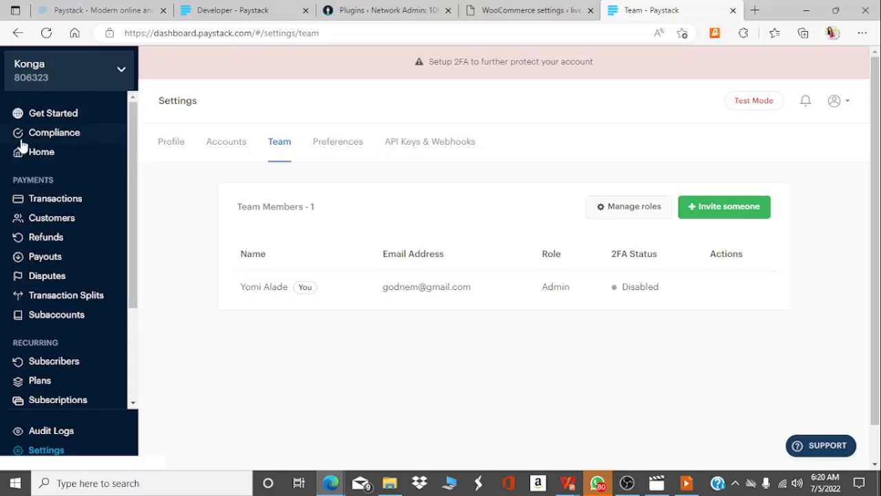
pyautogui.moveTo(131, 253); pyautogui.dragTo(139, 322)
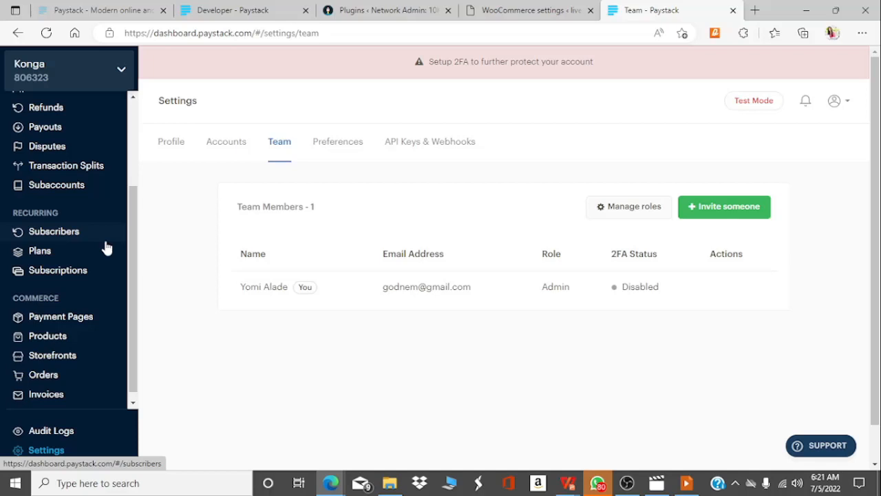
pyautogui.moveTo(133, 252); pyautogui.dragTo(132, 183)
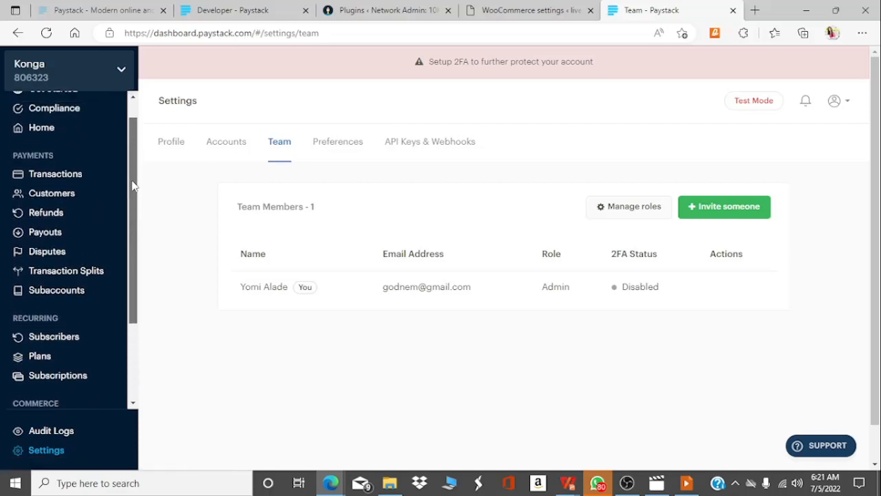
pyautogui.click(41, 240)
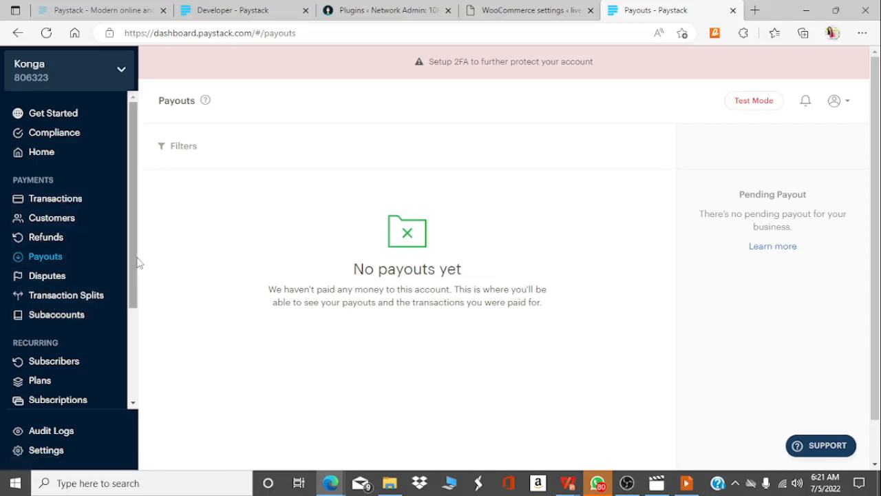
pyautogui.moveTo(137, 262); pyautogui.dragTo(134, 352)
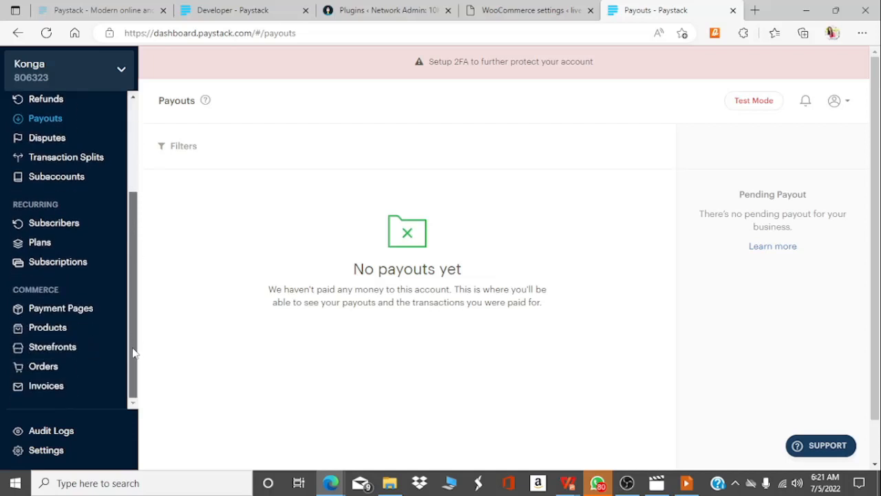